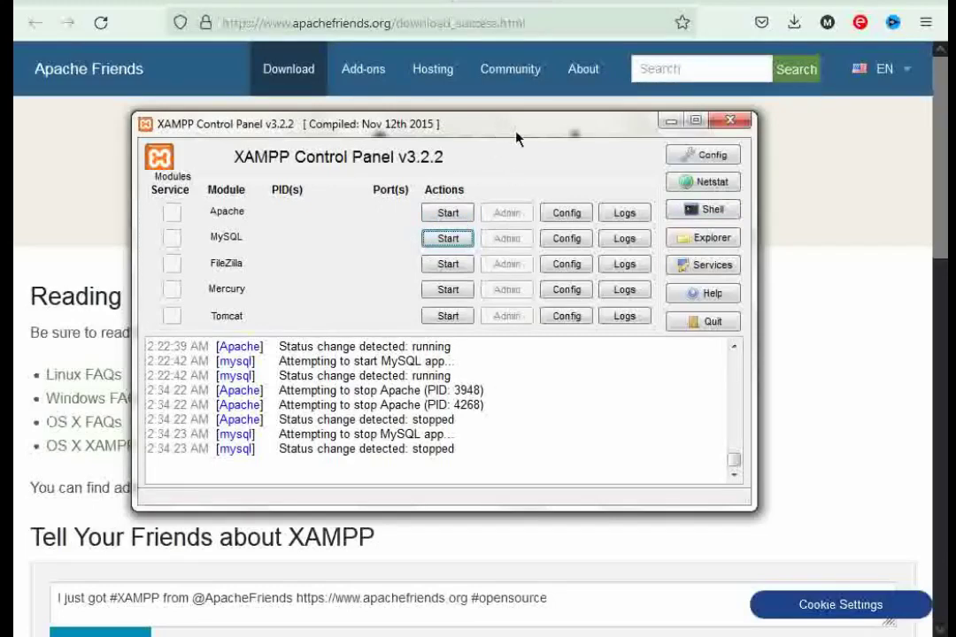
- Minimize the XAMPP Control Panel and return to the Google results for 'download wordpress'
click(670, 121)
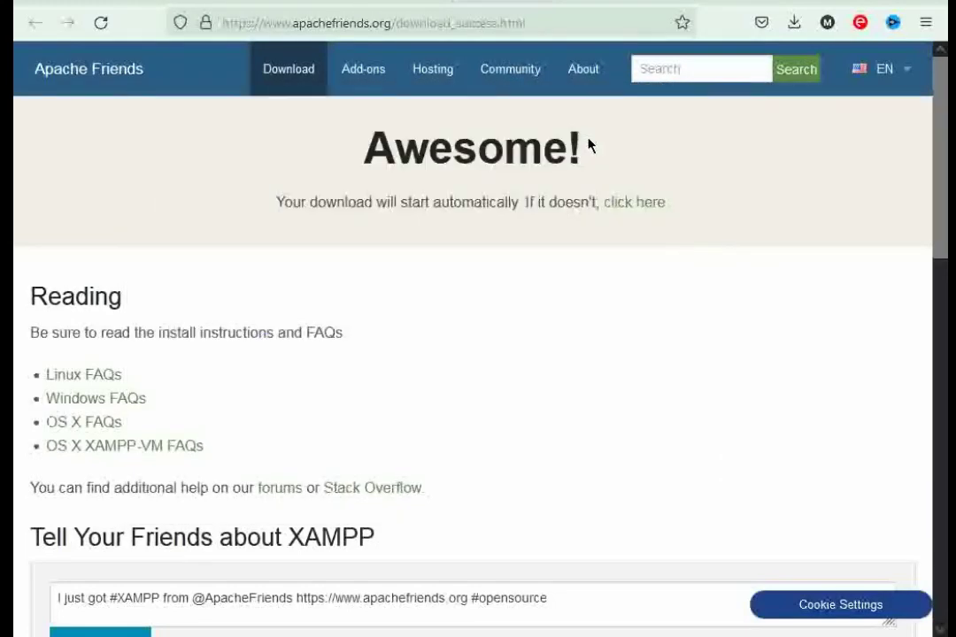
click(624, 3)
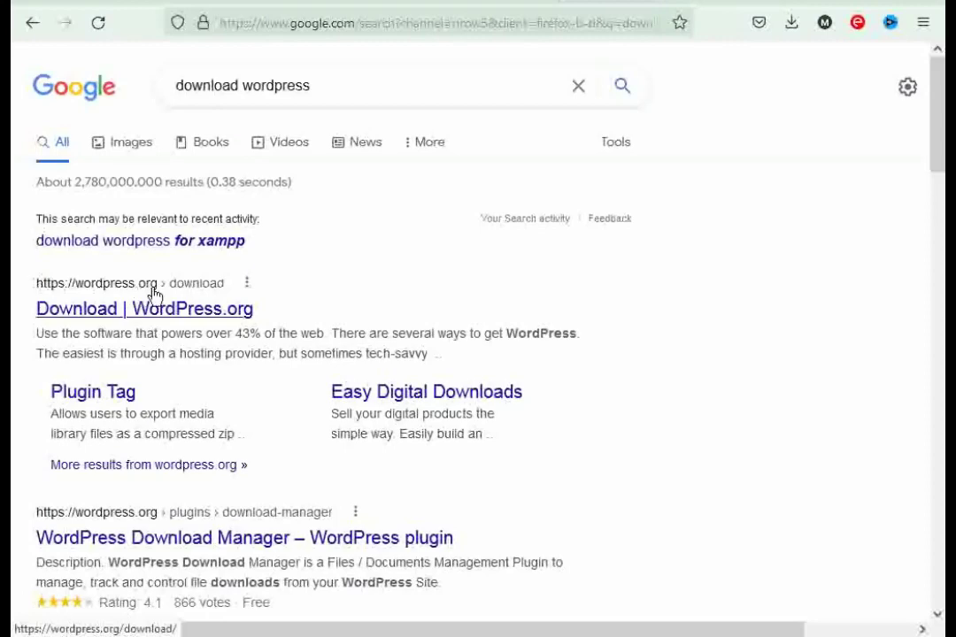
- Download and save wordpress-5.8.2.zip from WordPress.org, then dismiss the thank-you popup
click(168, 317)
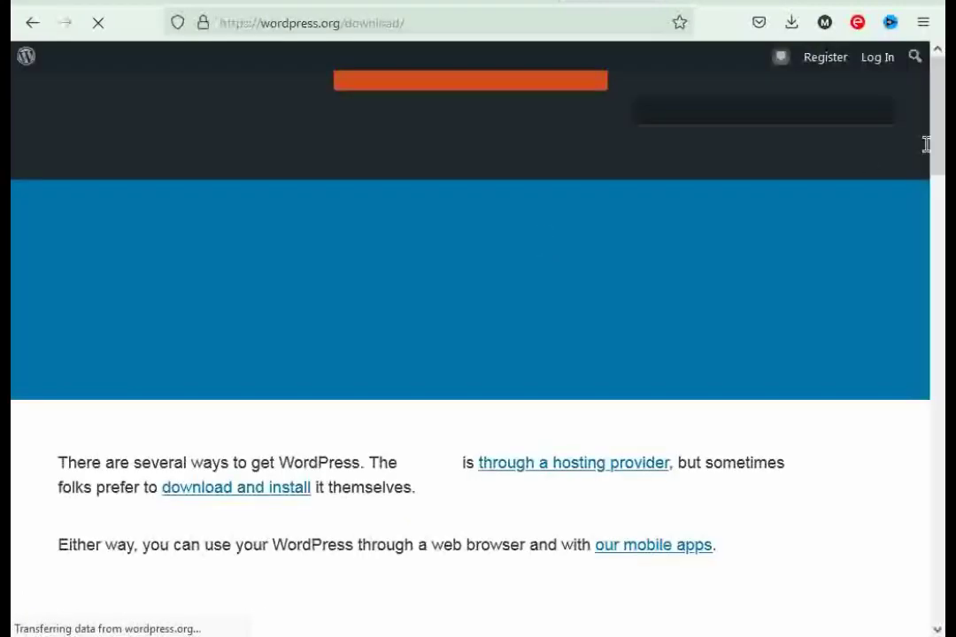
drag(935, 146, 944, 363)
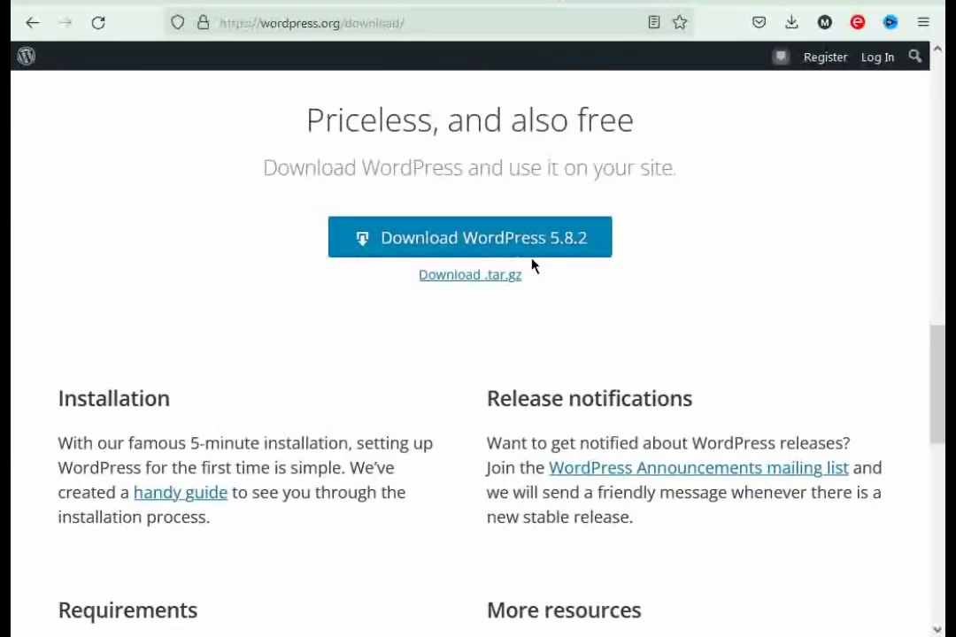
click(503, 249)
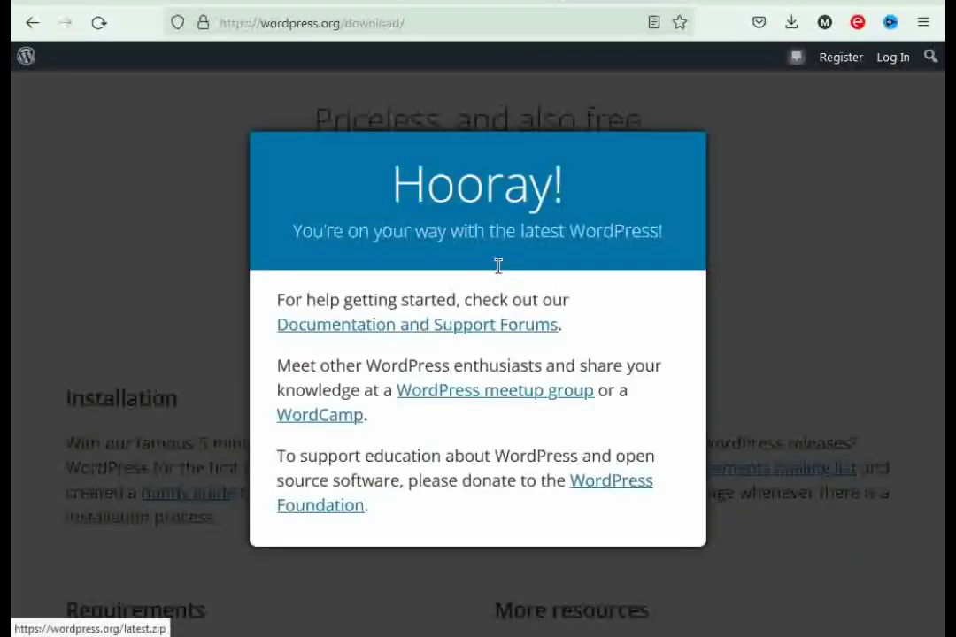
click(552, 476)
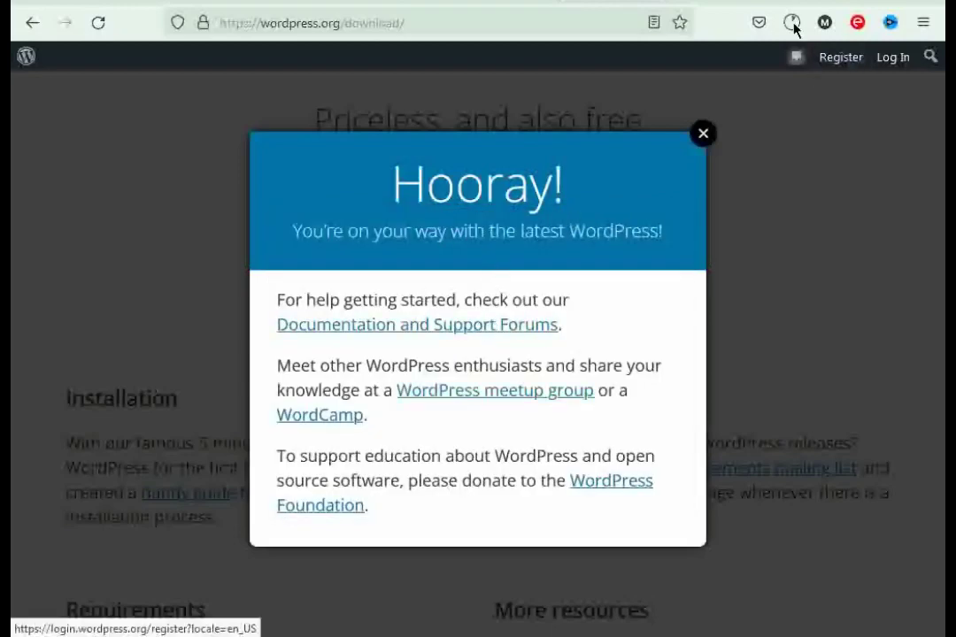
key(Escape)
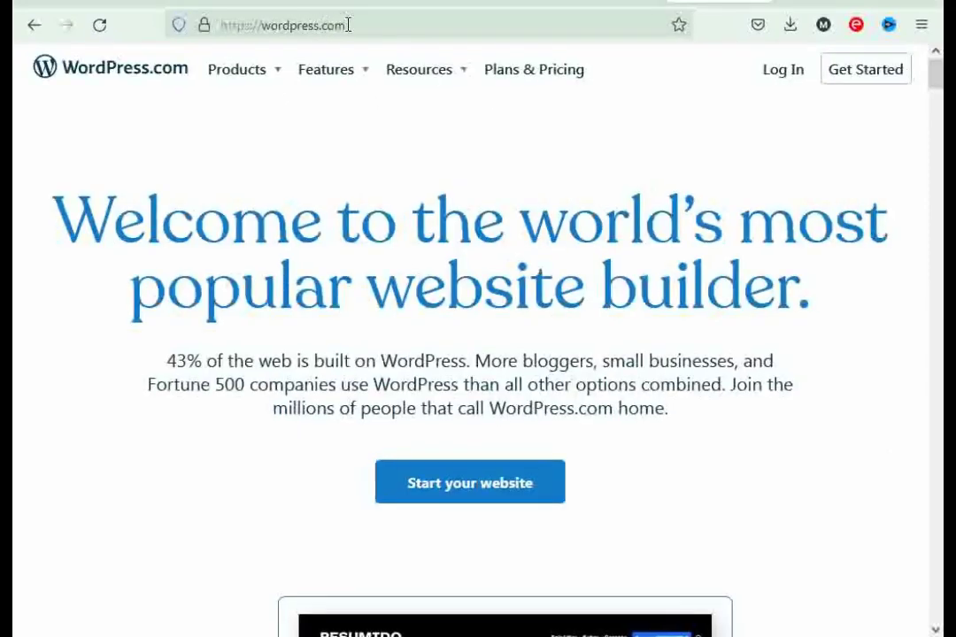
- Open the WordPress.com Plans & Pricing page and scroll down to the Business and eCommerce plans
key(Tab)
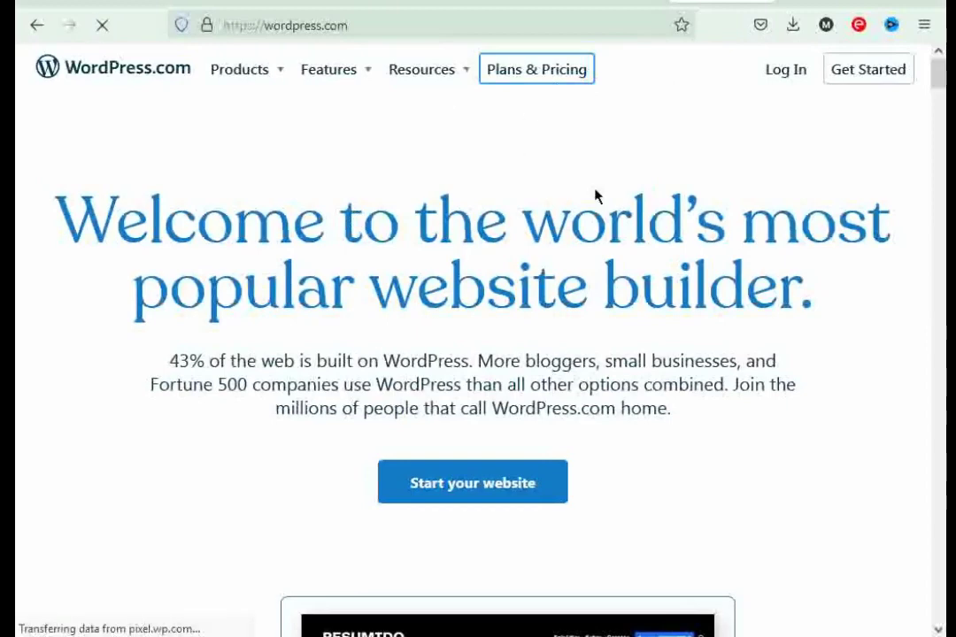
key(Return)
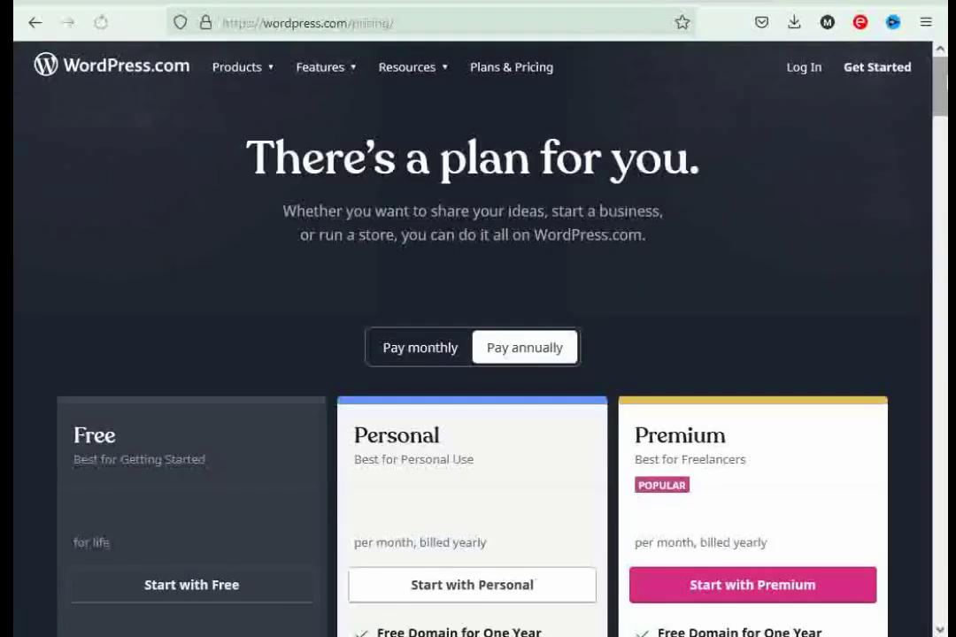
scroll(478, 354, down, 3)
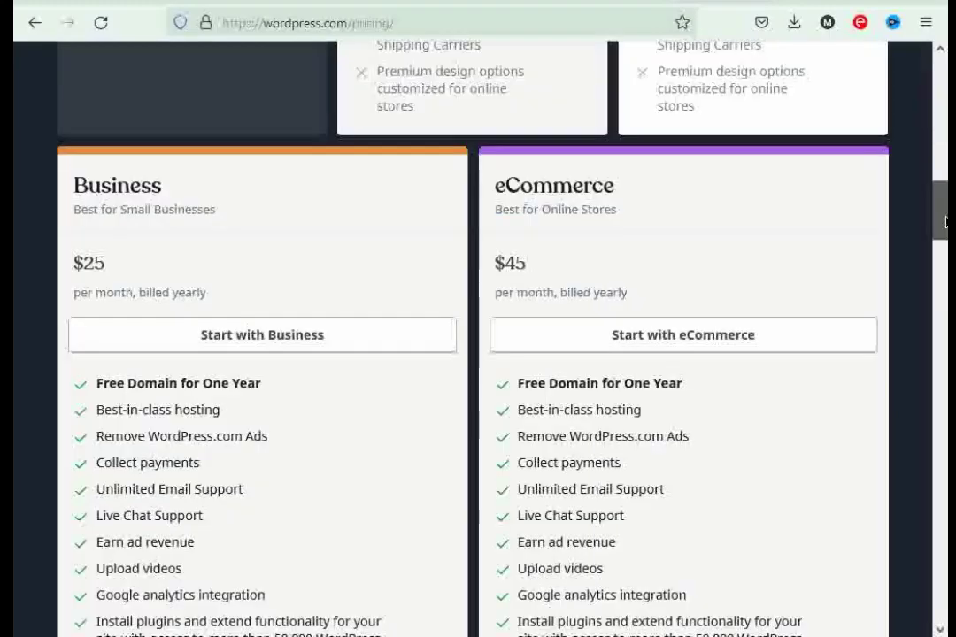
drag(942, 128, 945, 56)
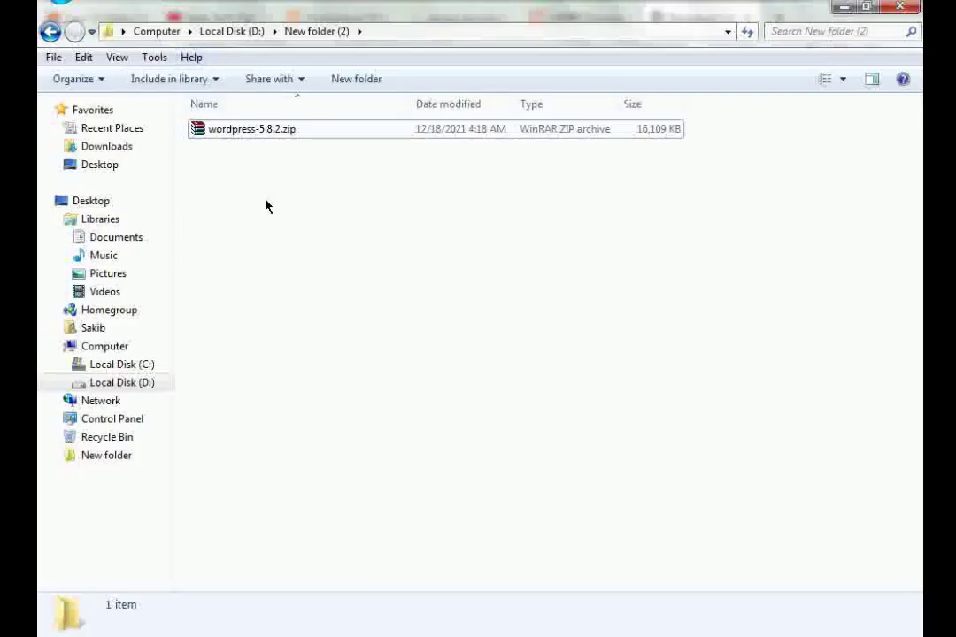
- Extract wordpress-5.8.2.zip into wordpress-5.8.2 and open its inner wordpress folder
click(272, 133)
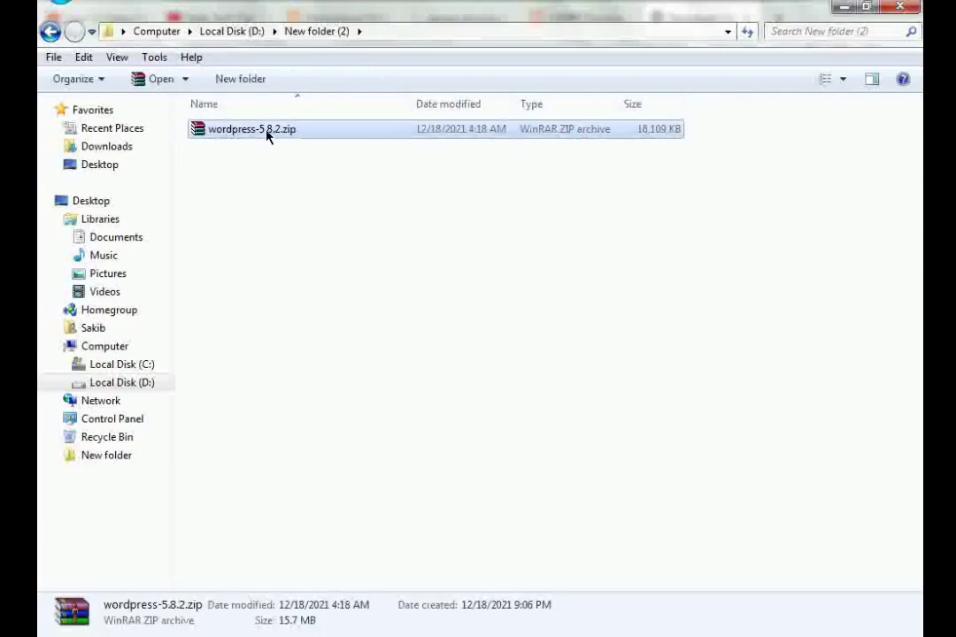
right_click(263, 131)
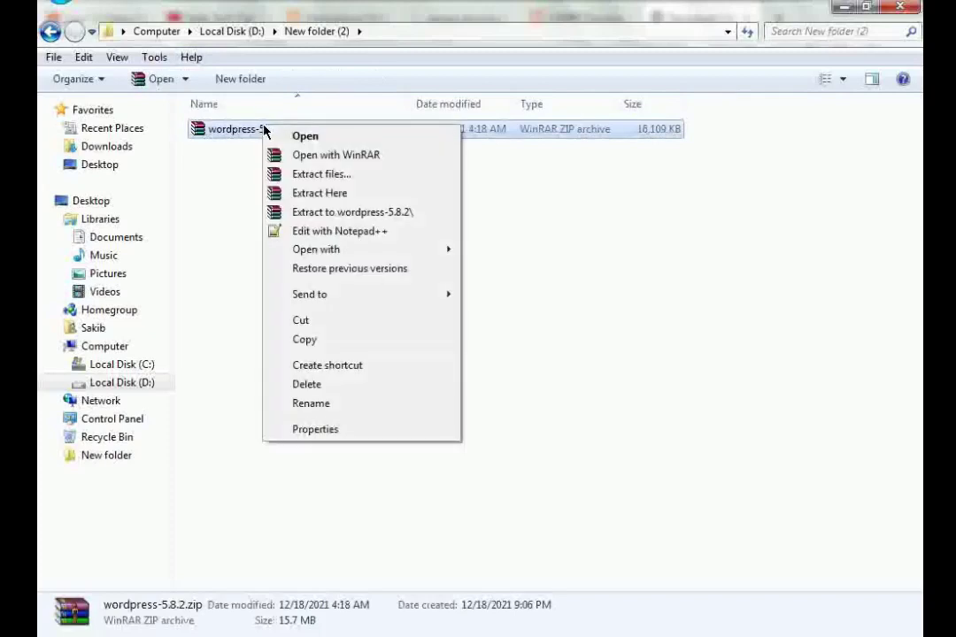
click(302, 176)
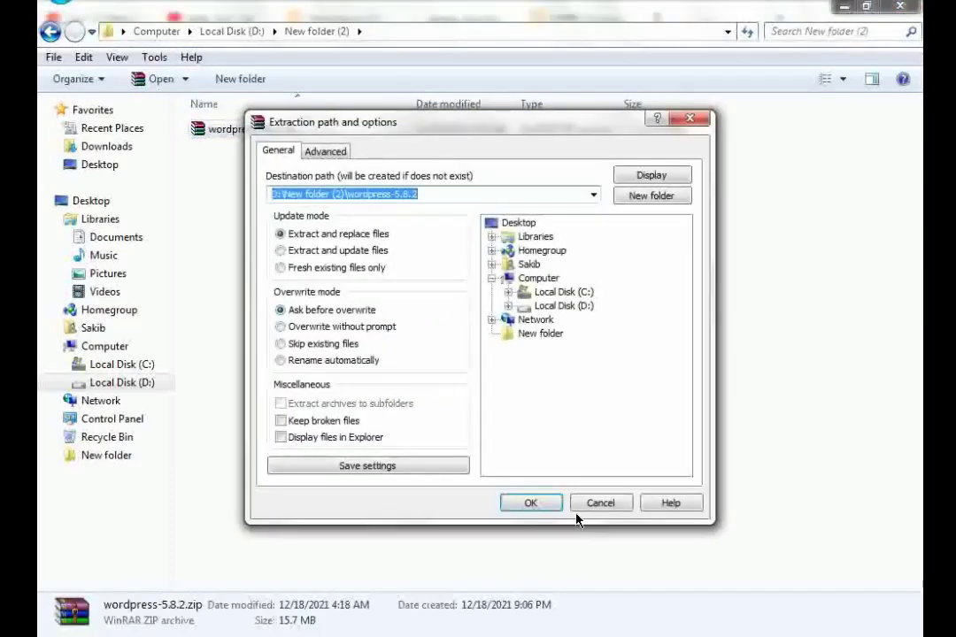
click(533, 505)
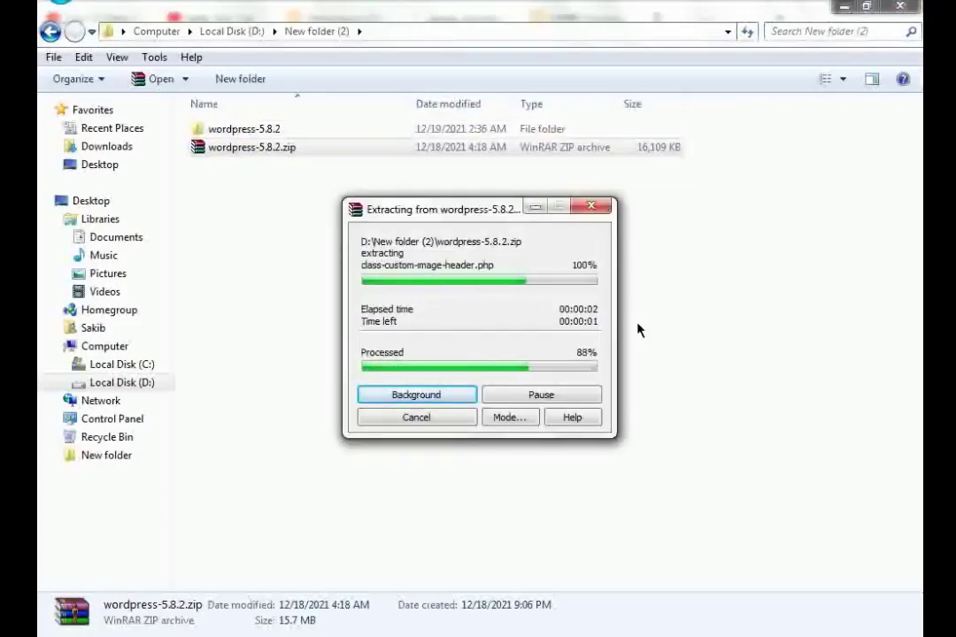
double_click(264, 131)
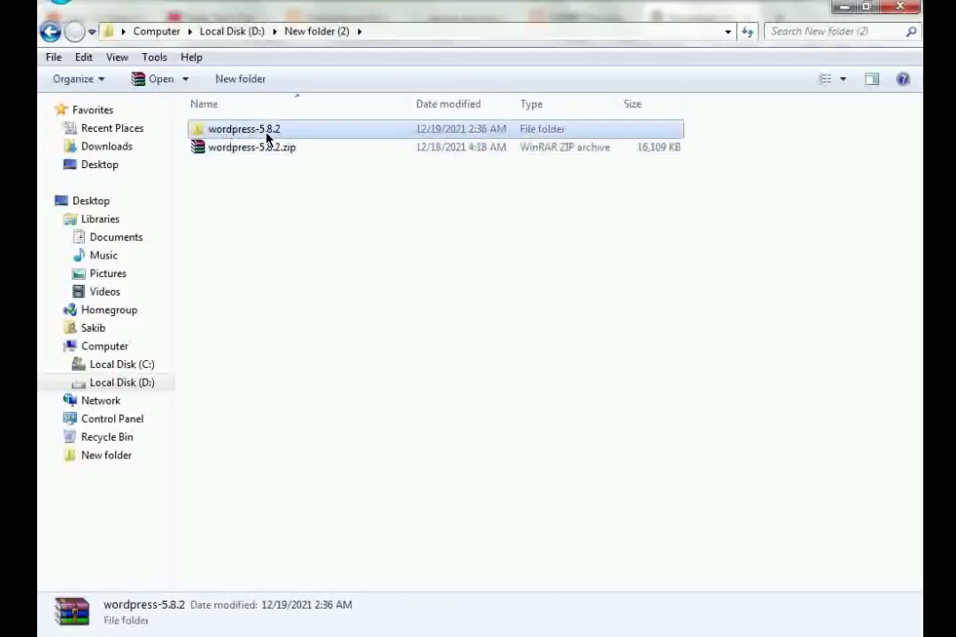
double_click(265, 131)
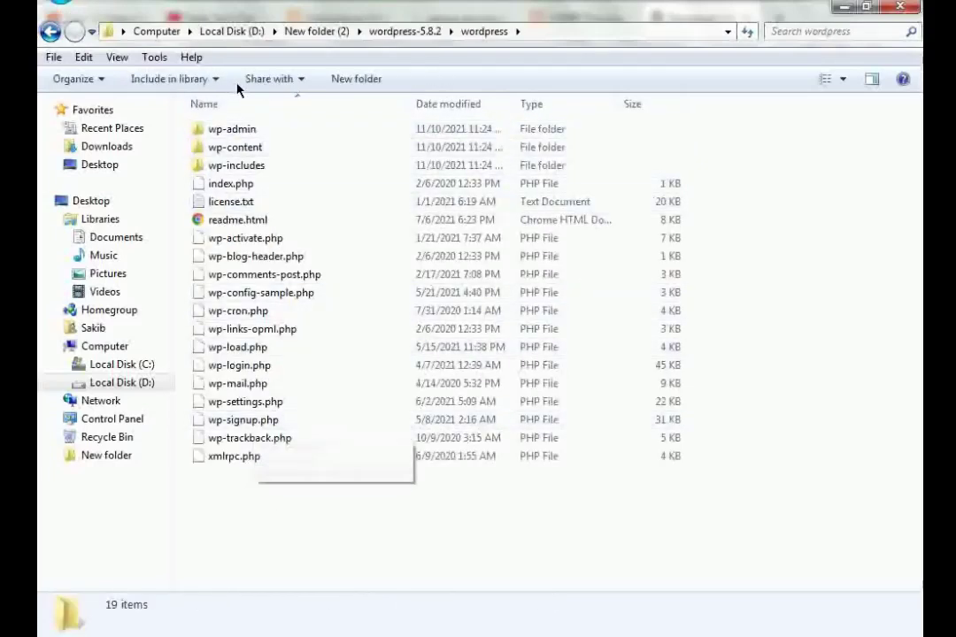
- Copy the wordpress folder from inside the wordpress-5.8.2 folder
click(48, 32)
right_click(244, 133)
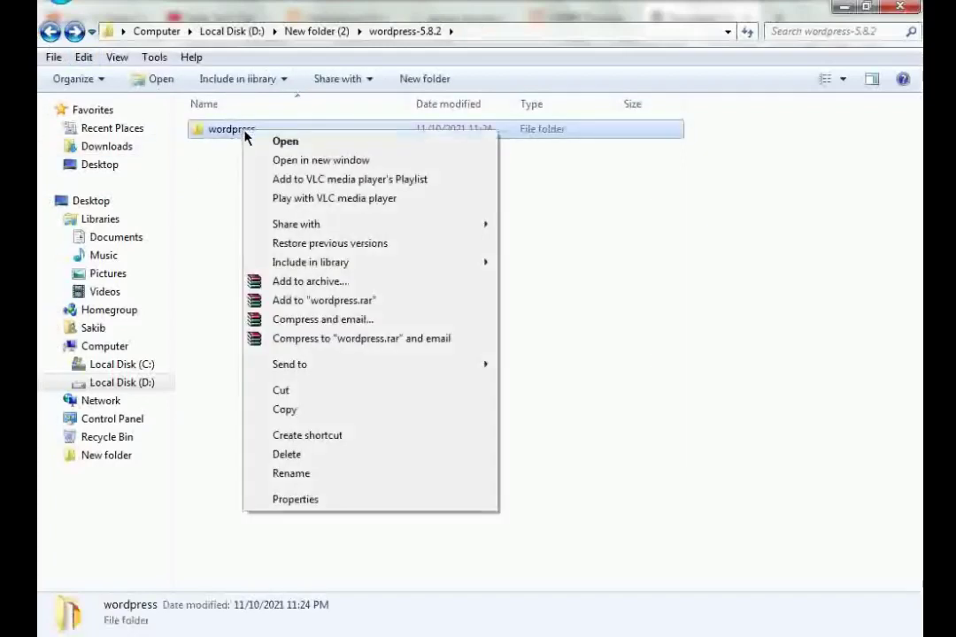
click(295, 408)
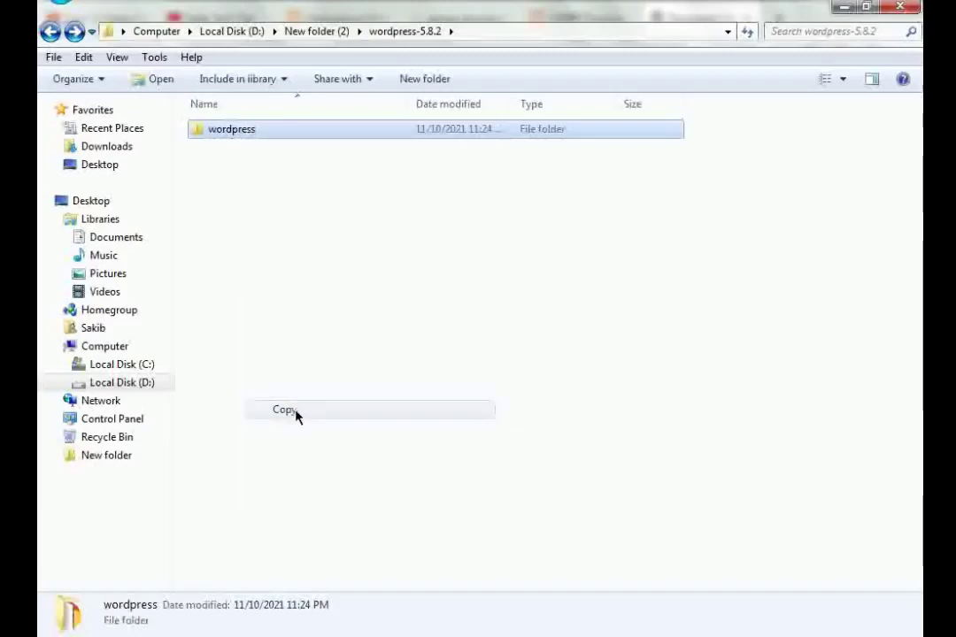
click(457, 322)
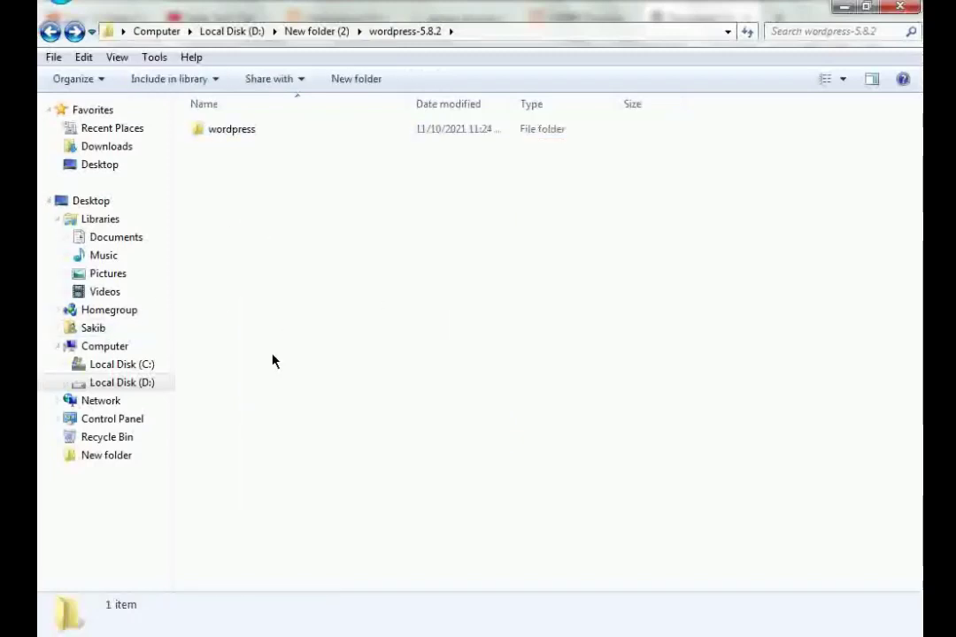
- Paste the wordpress folder into C:\xampp\htdocs and close the Explorer window
click(143, 368)
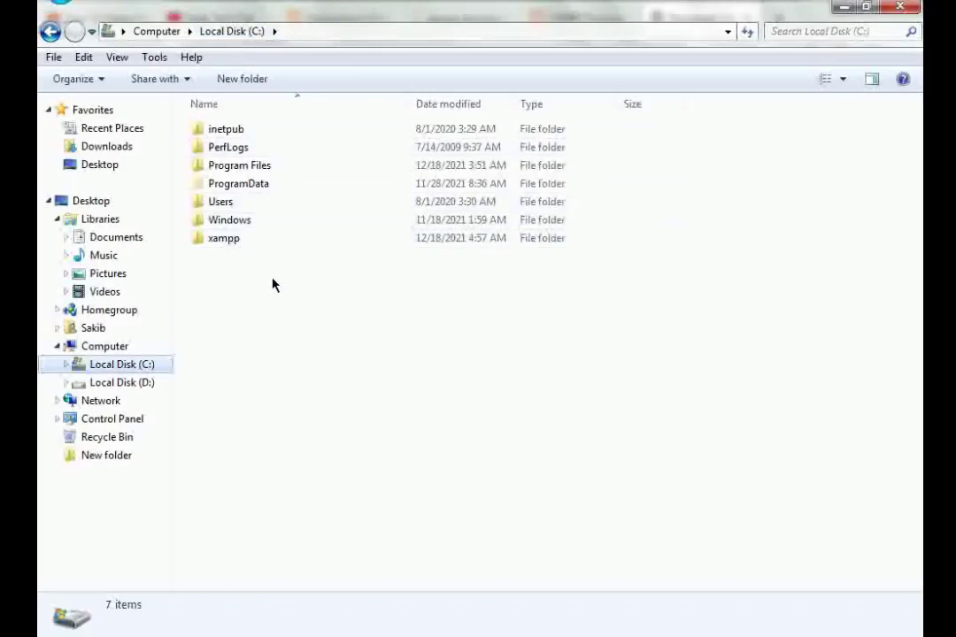
double_click(247, 242)
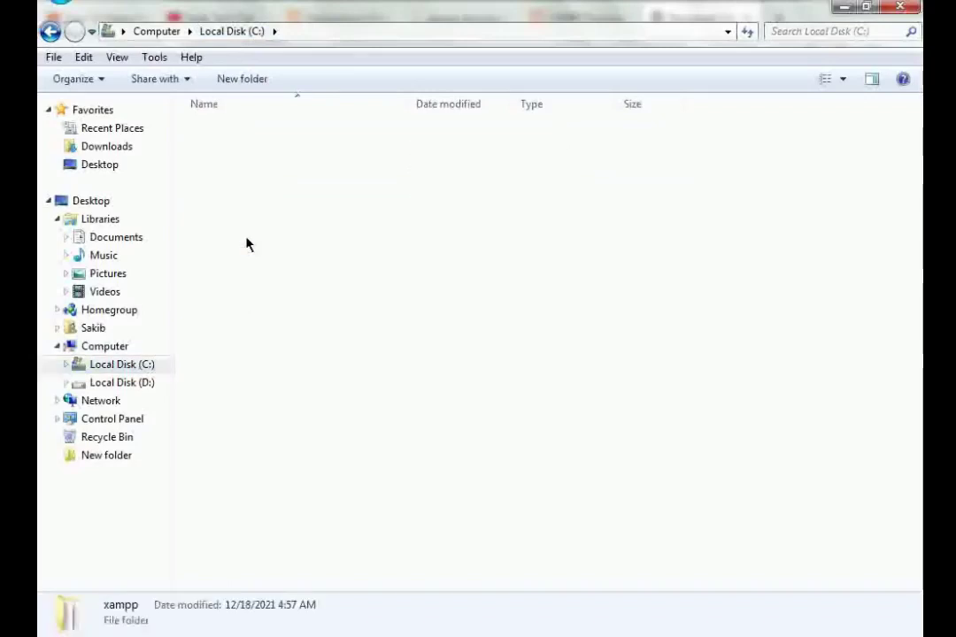
scroll(206, 229, down, 10)
scroll(206, 228, up, 10)
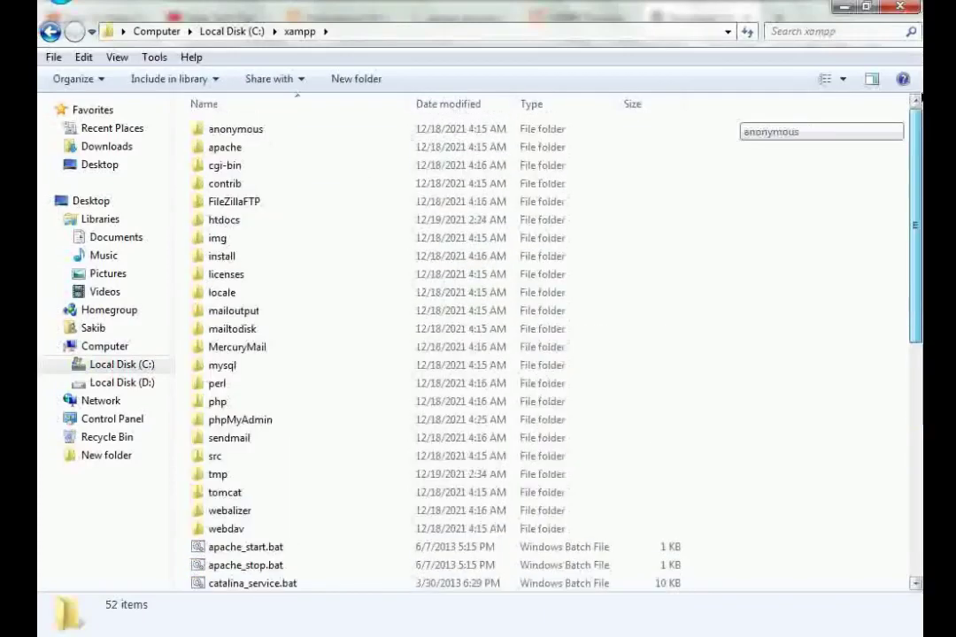
scroll(460, 354, down, 7)
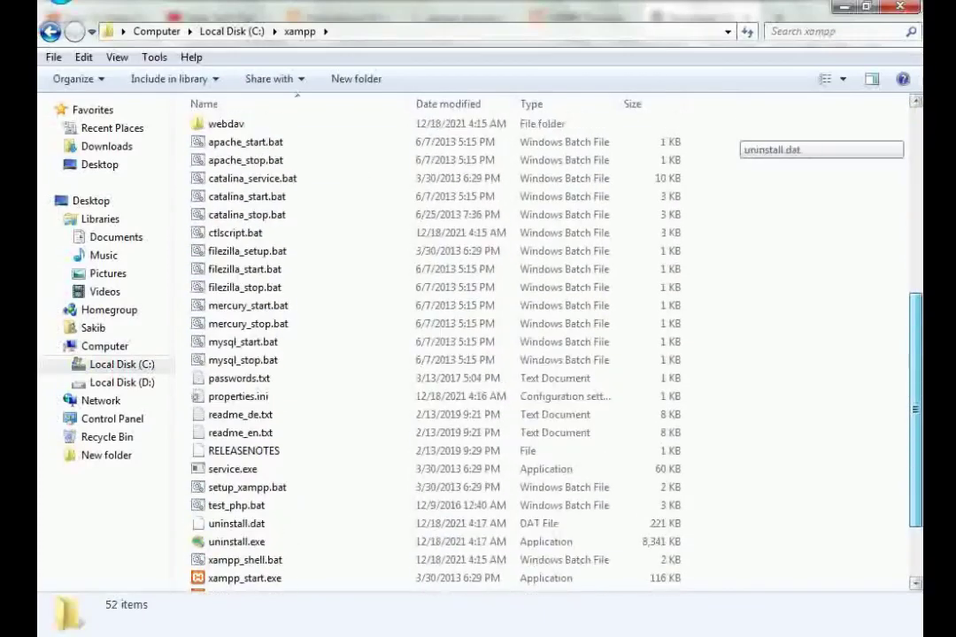
scroll(381, 345, up, 7)
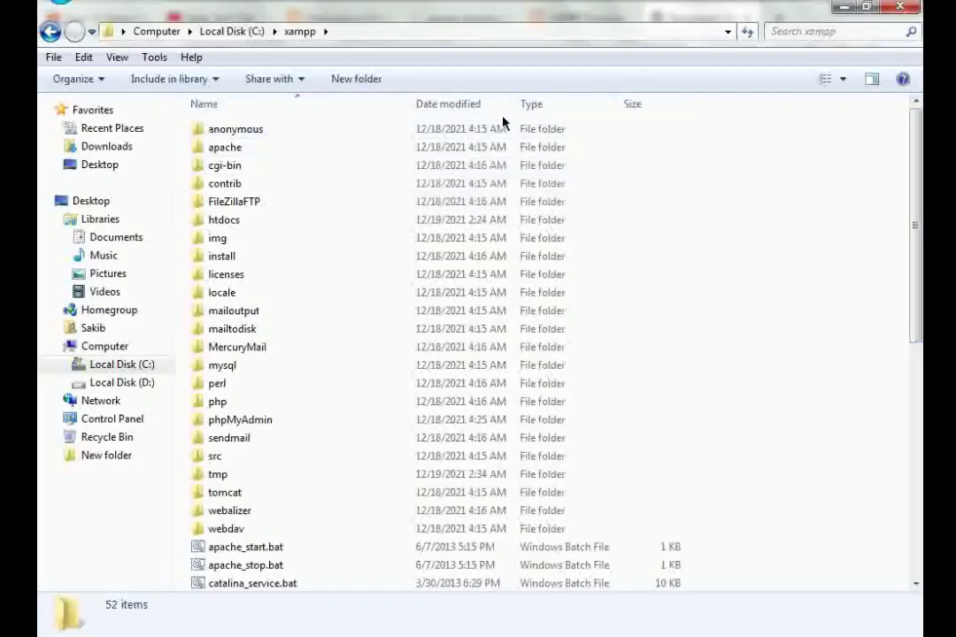
double_click(245, 222)
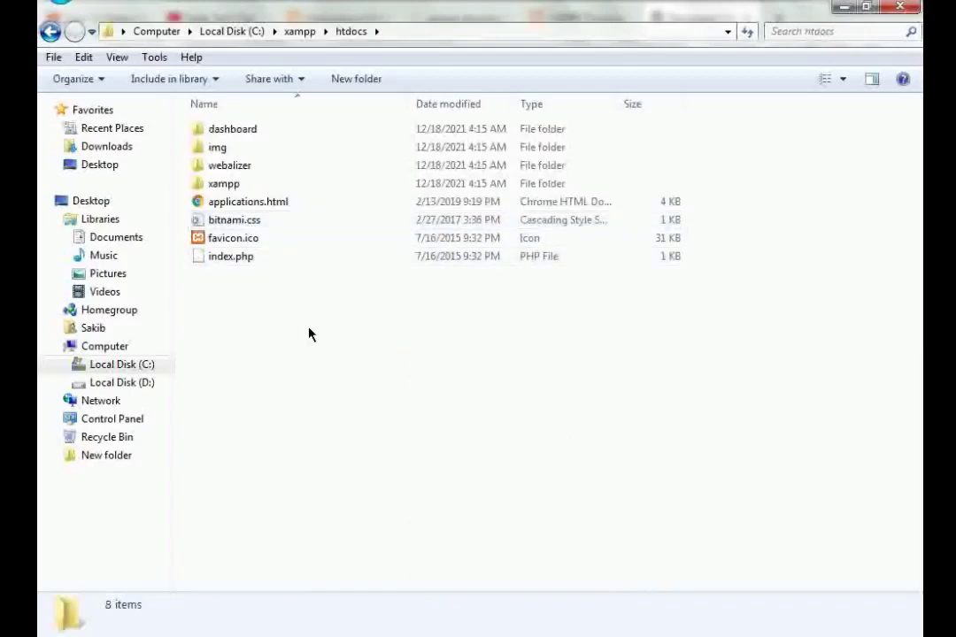
right_click(359, 316)
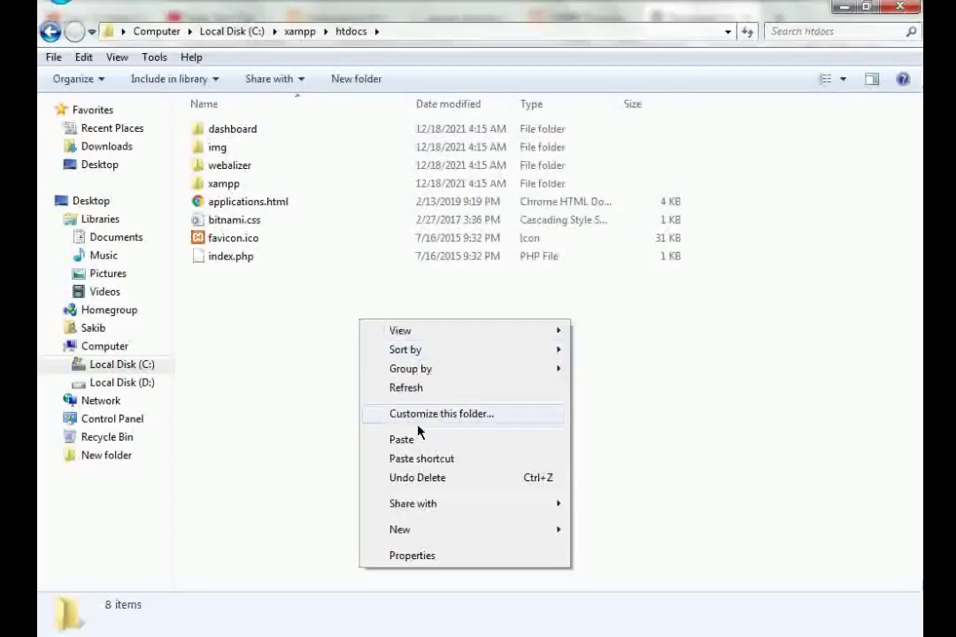
click(419, 442)
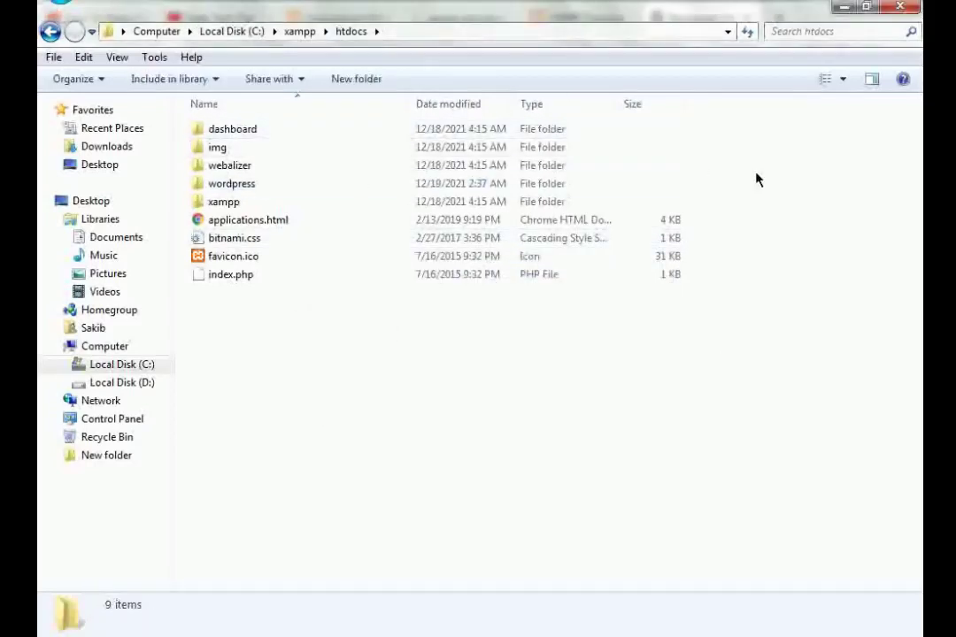
click(903, 7)
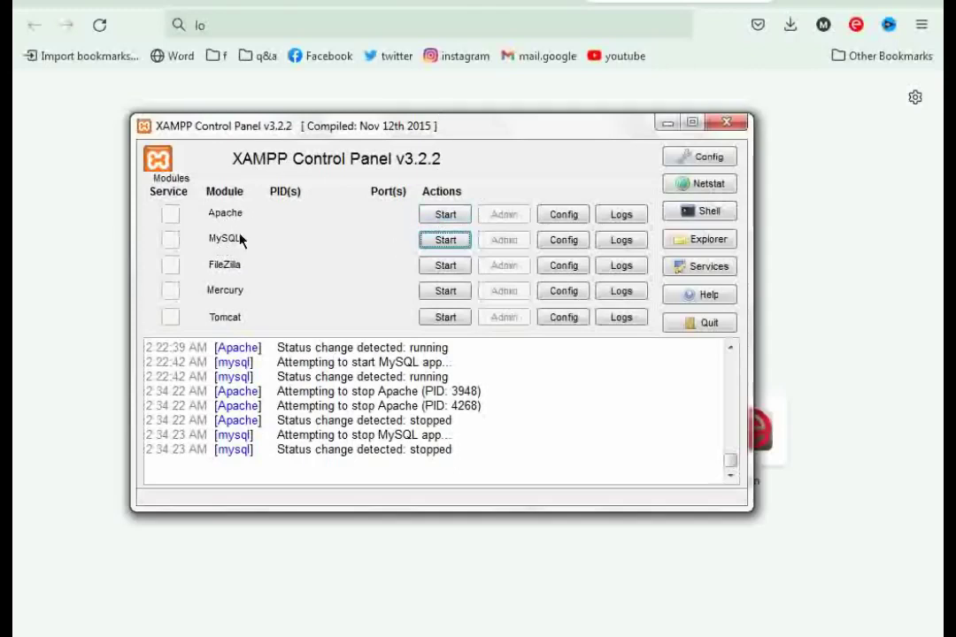
- Start Apache and then MySQL from the XAMPP Control Panel
click(442, 215)
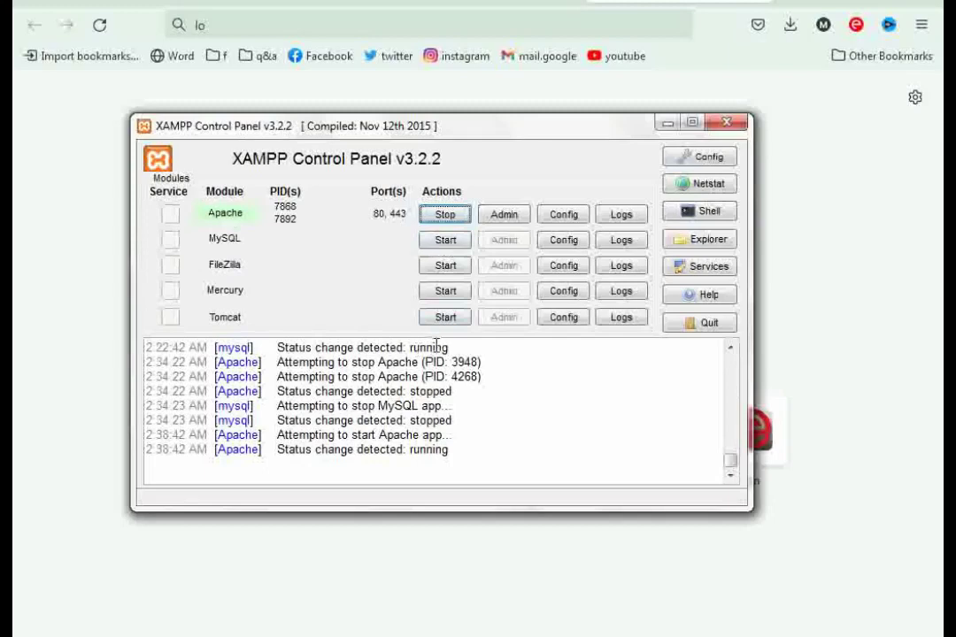
click(430, 247)
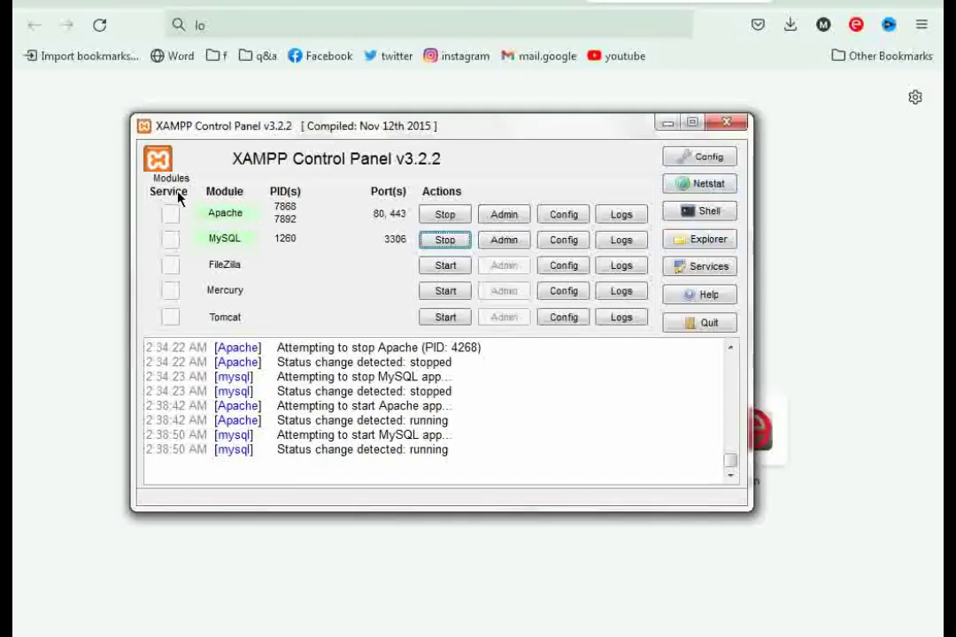
- Minimize XAMPP and load the local XAMPP dashboard page in the browser
click(668, 123)
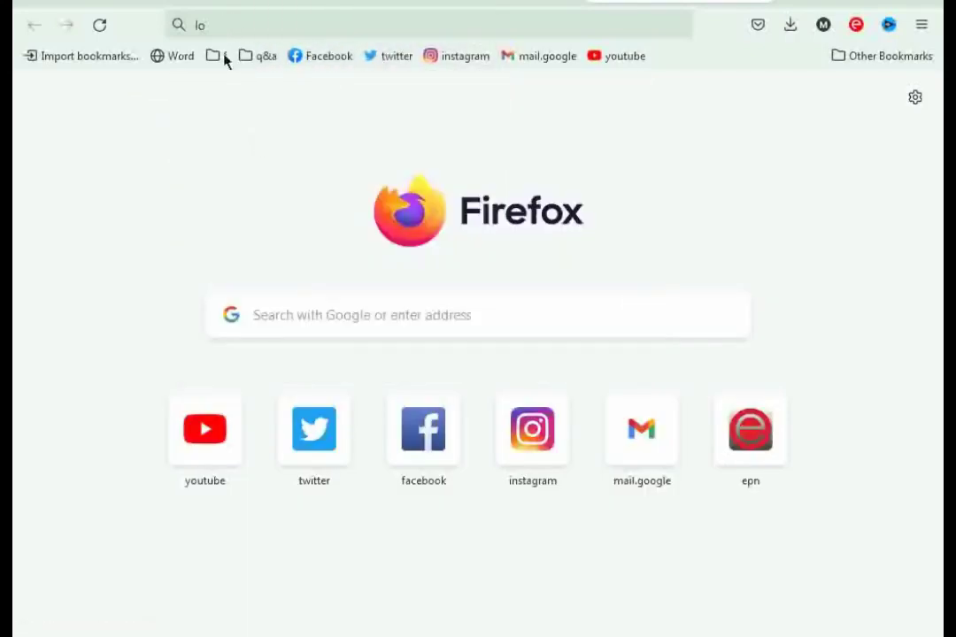
key(Return)
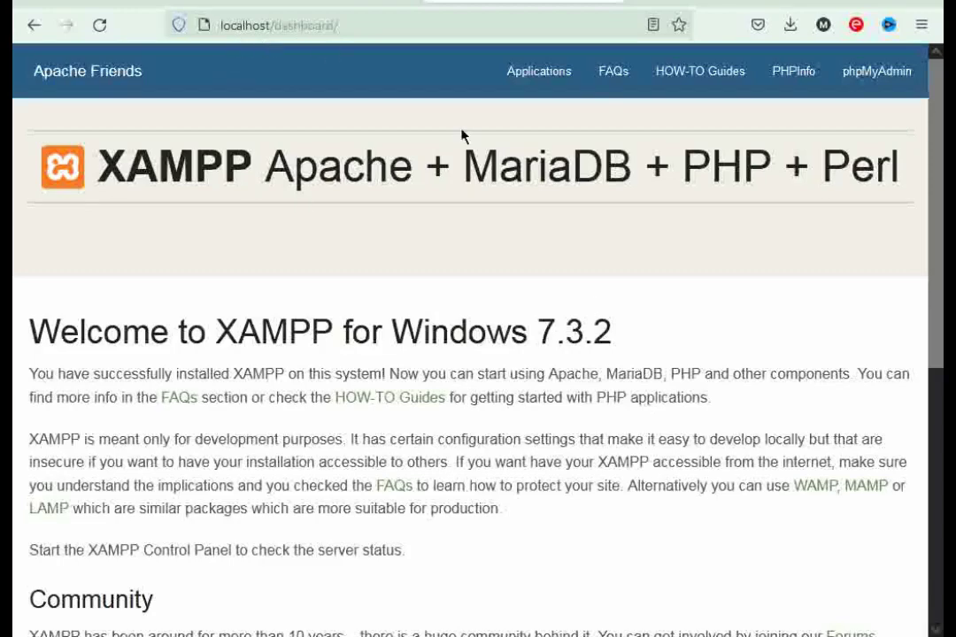
scroll(943, 428, down, 5)
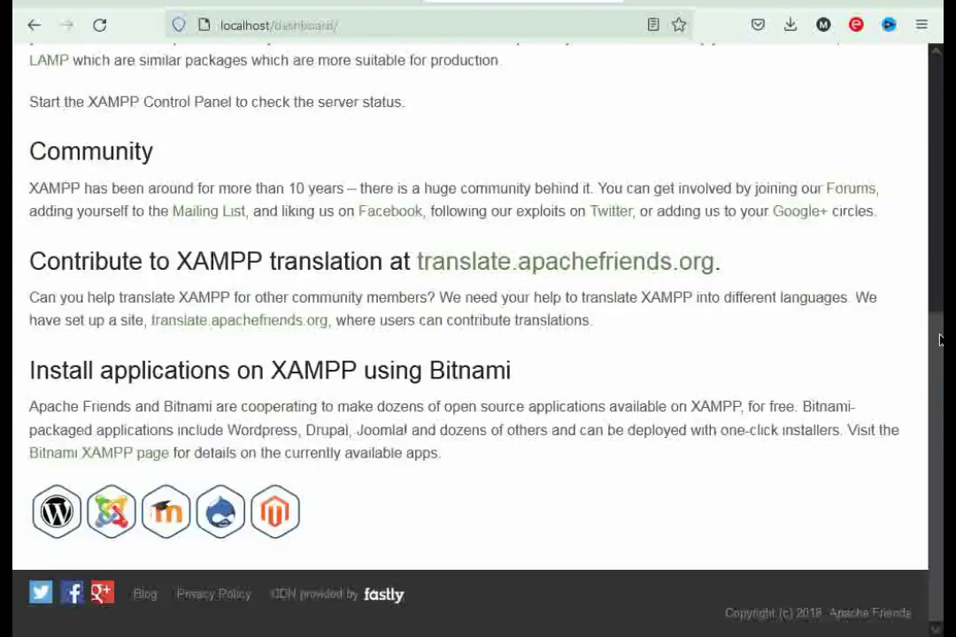
drag(940, 340, 917, 75)
- Go to localhost/wordpress/ to reach the WordPress language selection page
click(367, 34)
text(localhost/wordpress/)
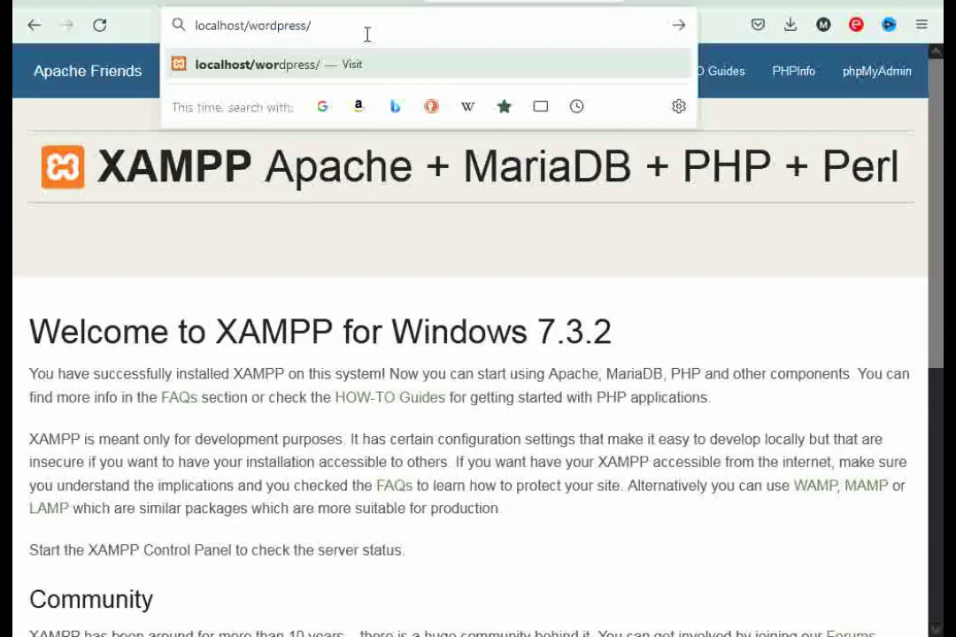
key(Return)
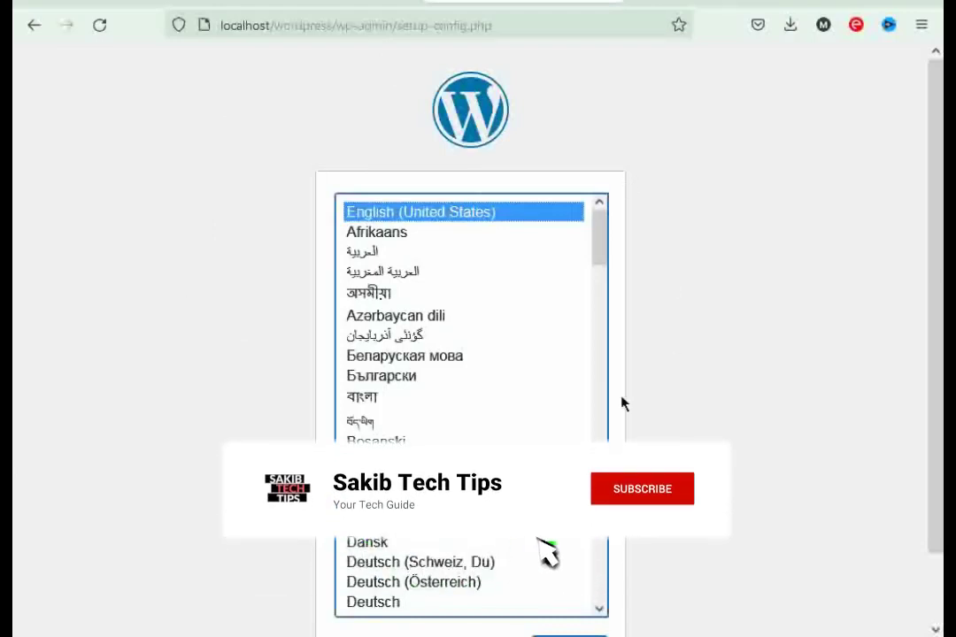
scroll(892, 249, down, 2)
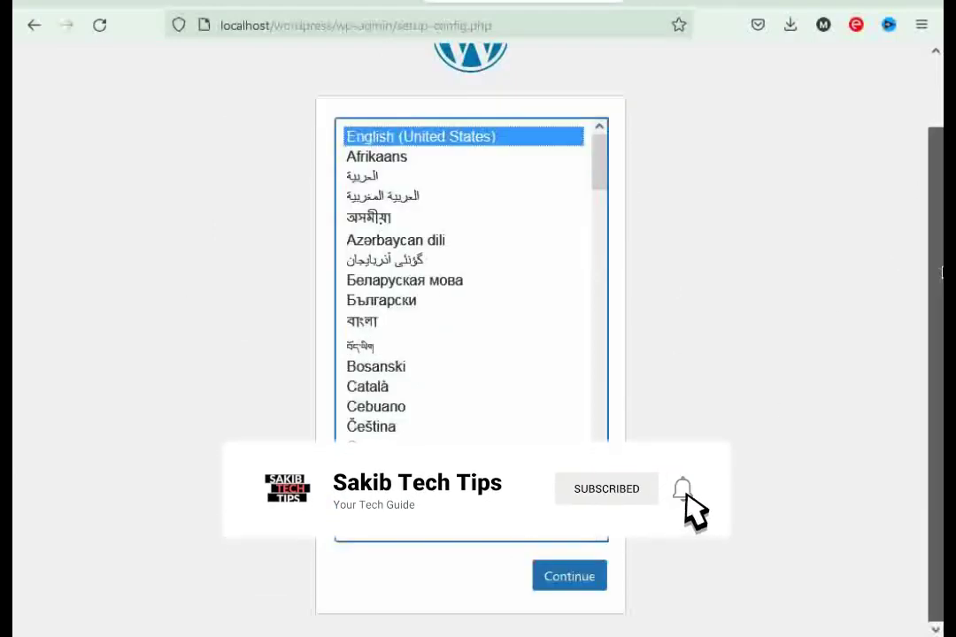
drag(942, 272, 942, 205)
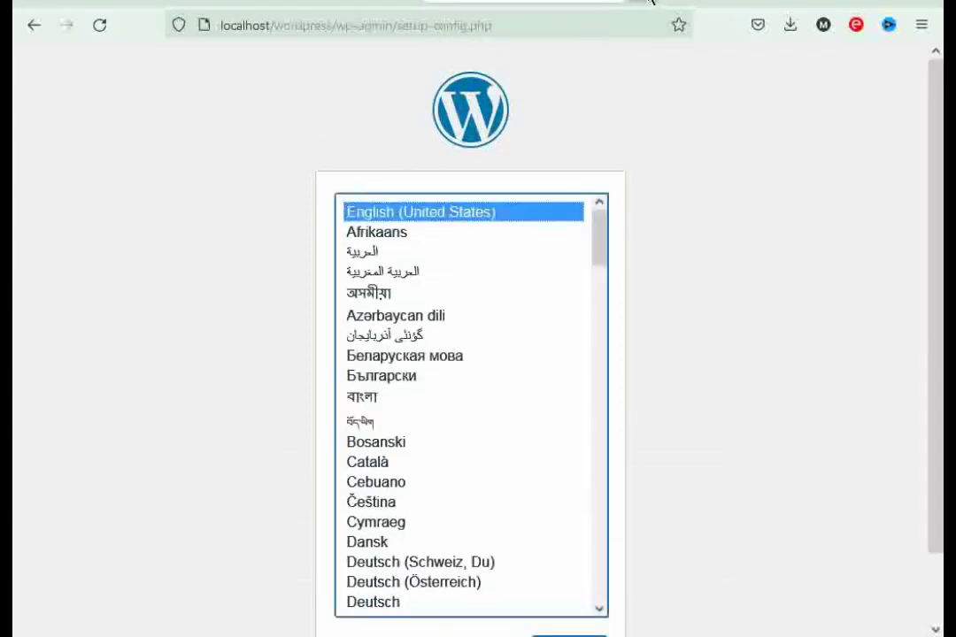
- In a new tab at localhost/phpmyadmin/, create a database named 'worpress'
click(549, 2)
text(localhost/phpmyadmin/)
key(Return)
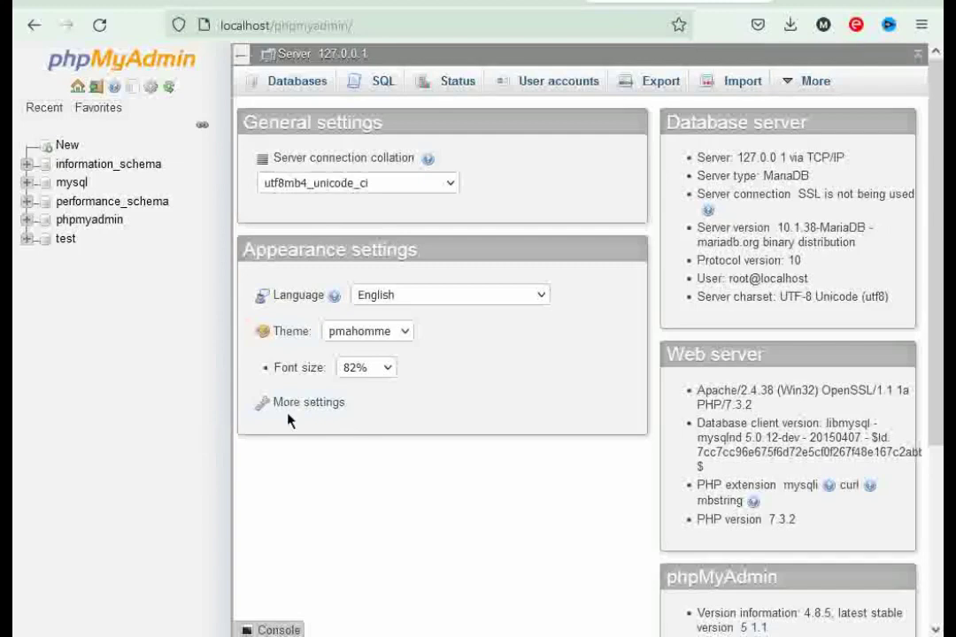
click(298, 85)
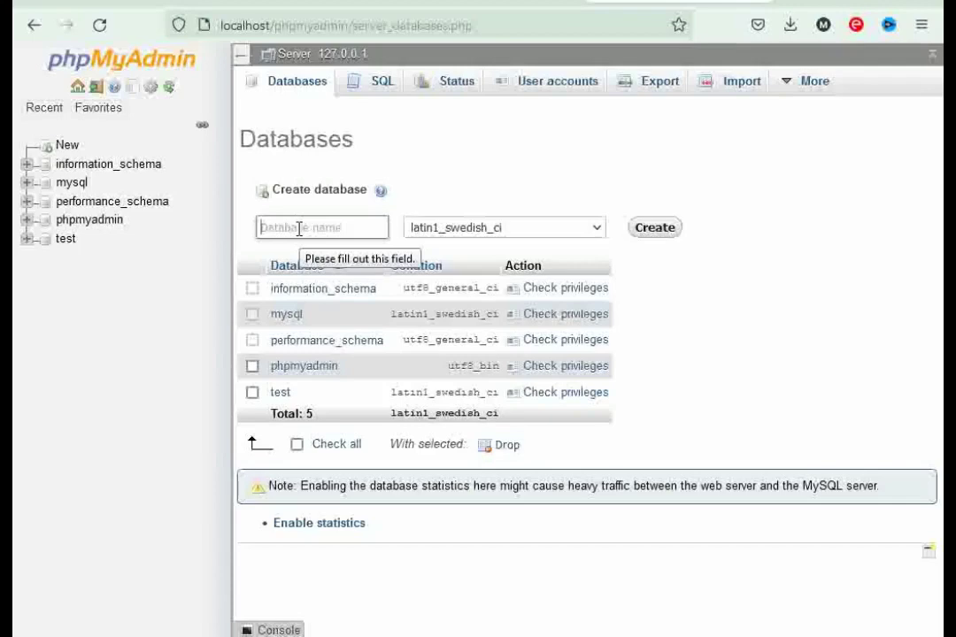
text(worpress)
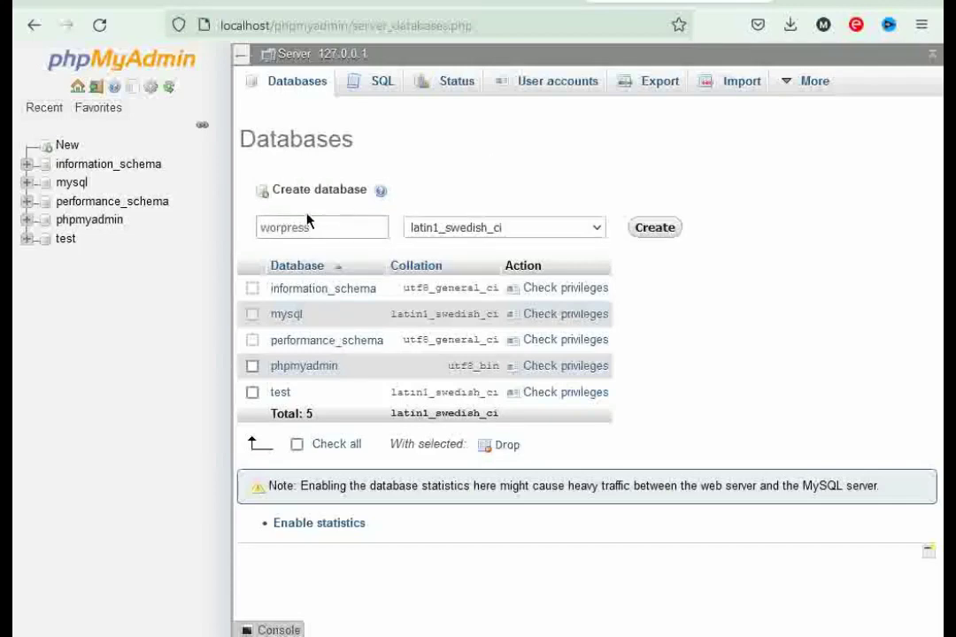
click(655, 229)
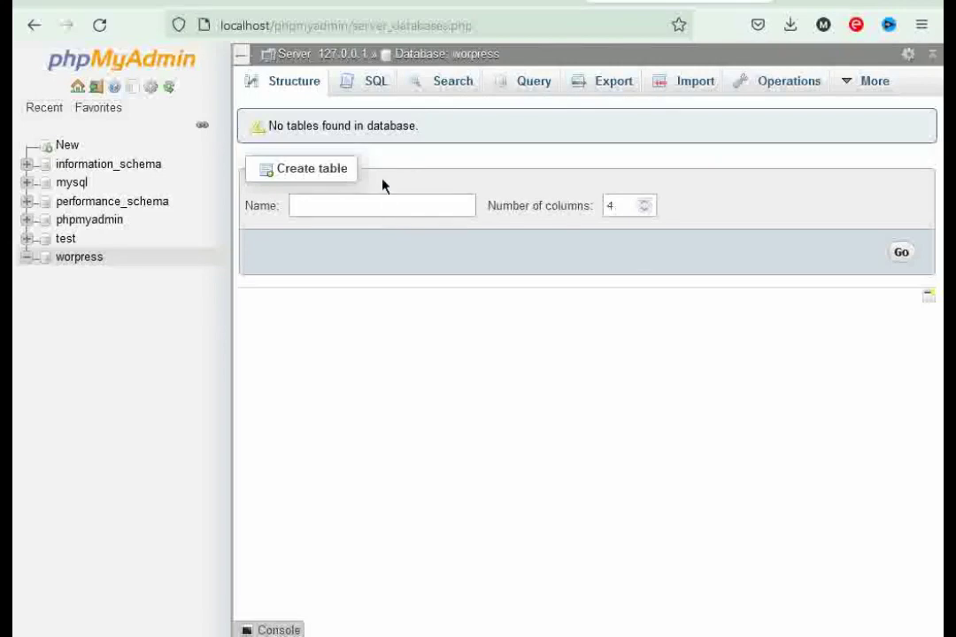
key(alt+Tab)
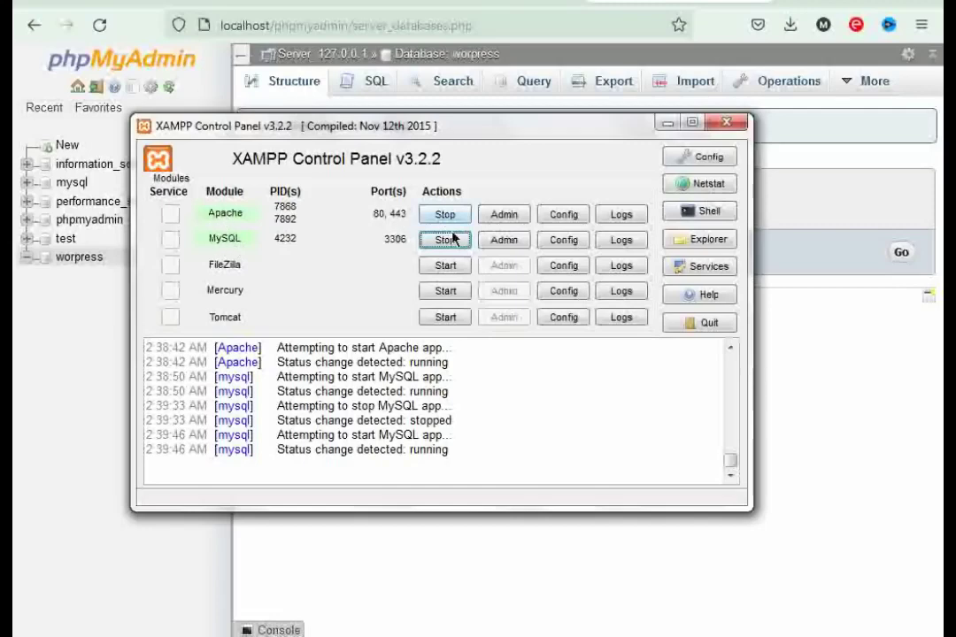
click(666, 124)
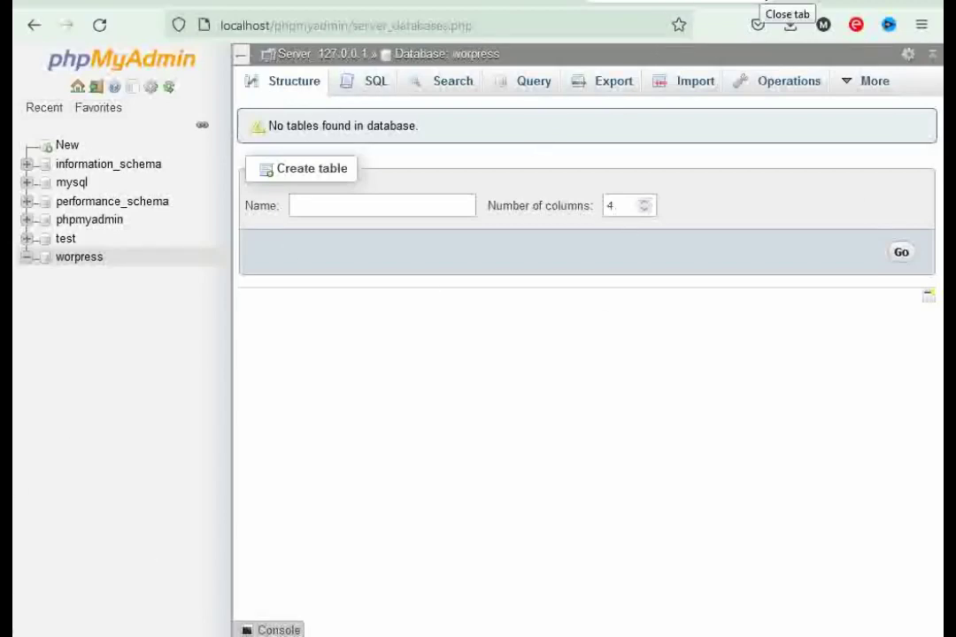
- Close phpMyAdmin, keep English (United States) as the language and continue
click(754, 3)
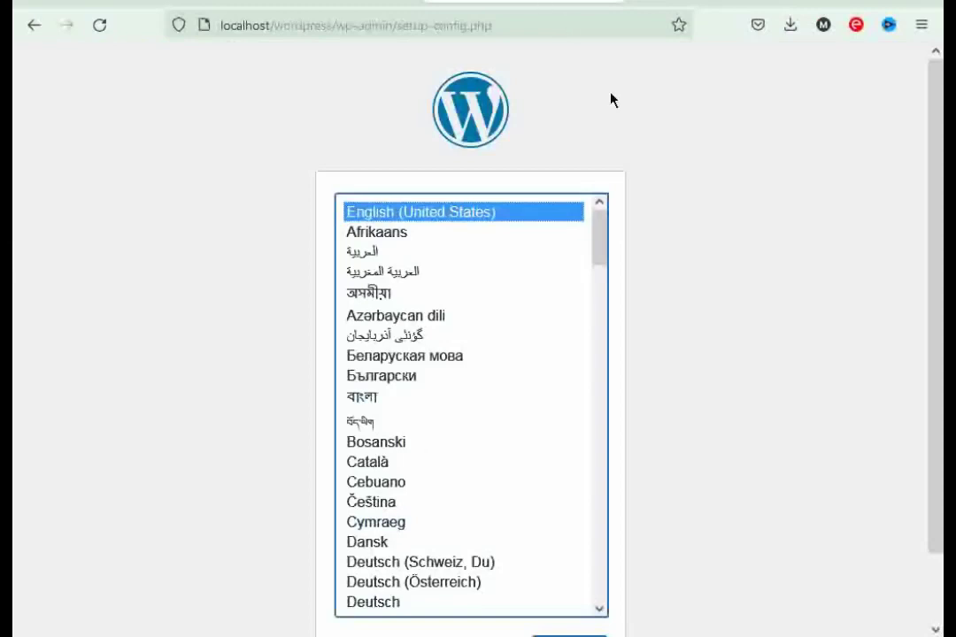
click(468, 214)
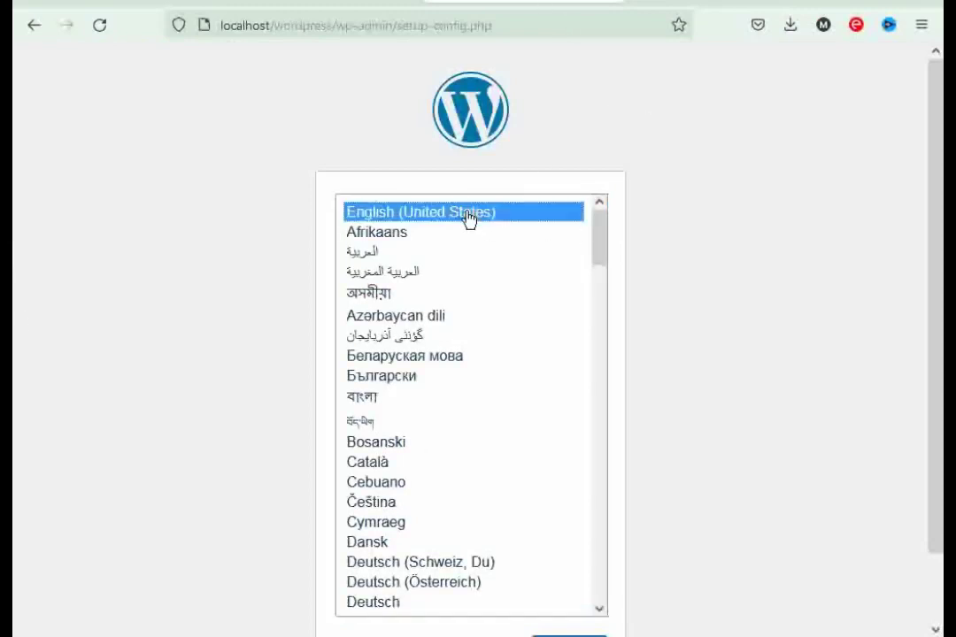
scroll(927, 173, down, 1)
click(567, 579)
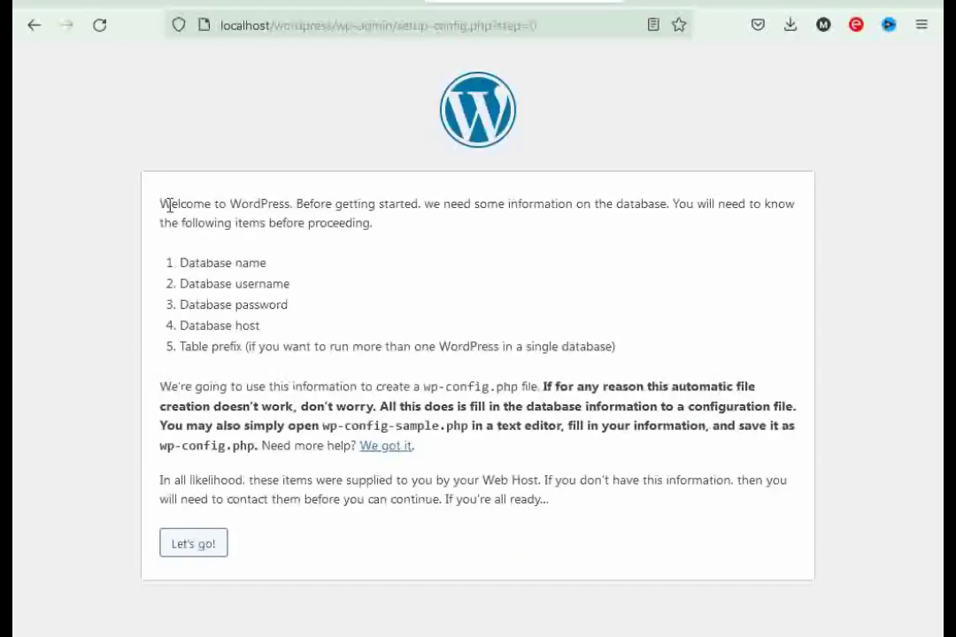
- Read the welcome notice about required database information and proceed with Let's go!
drag(168, 204, 295, 204)
click(295, 205)
drag(423, 204, 668, 202)
click(524, 261)
drag(511, 205, 660, 201)
click(632, 249)
click(195, 544)
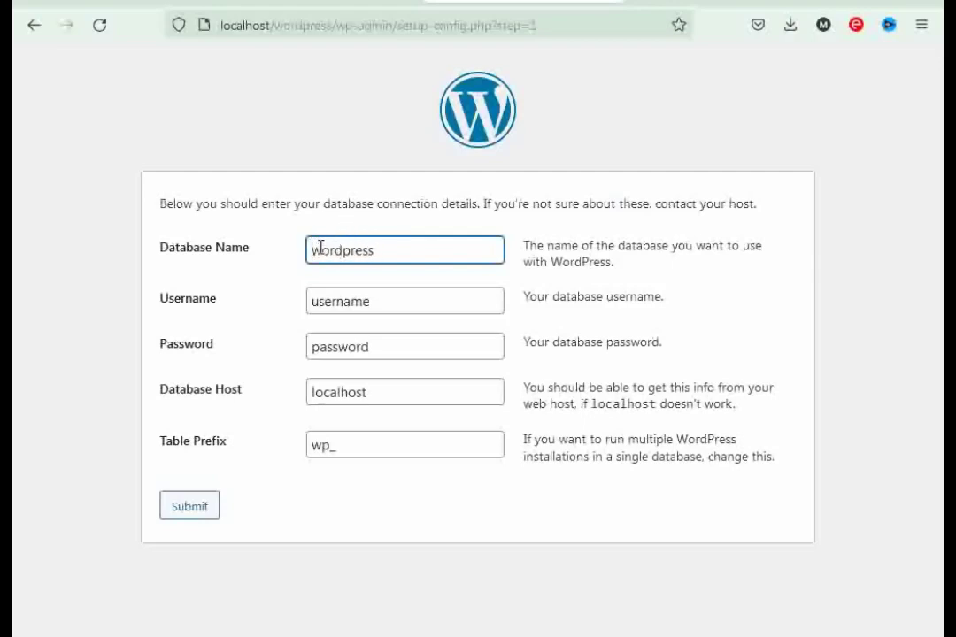
- Replace 'username' with root and delete the default 'password' value in the connection form
drag(314, 252, 382, 254)
click(320, 279)
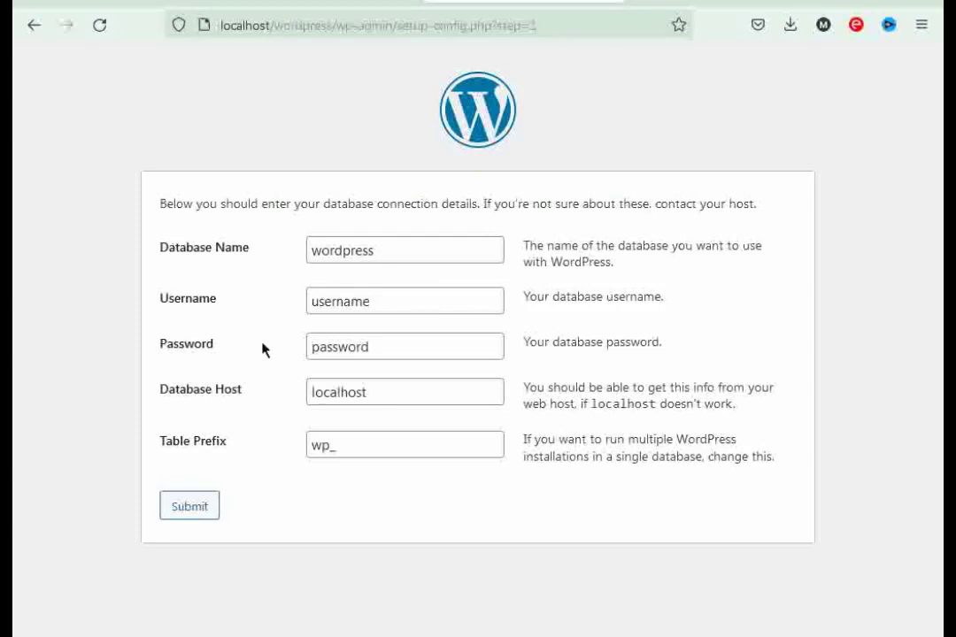
double_click(377, 303)
key(BackSpace)
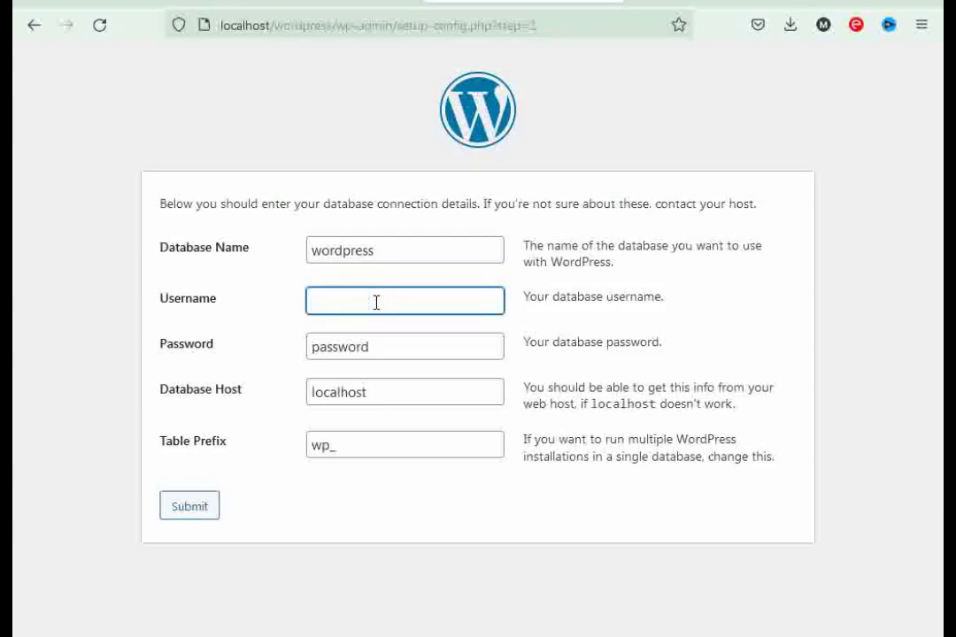
text(root)
click(337, 352)
double_click(337, 352)
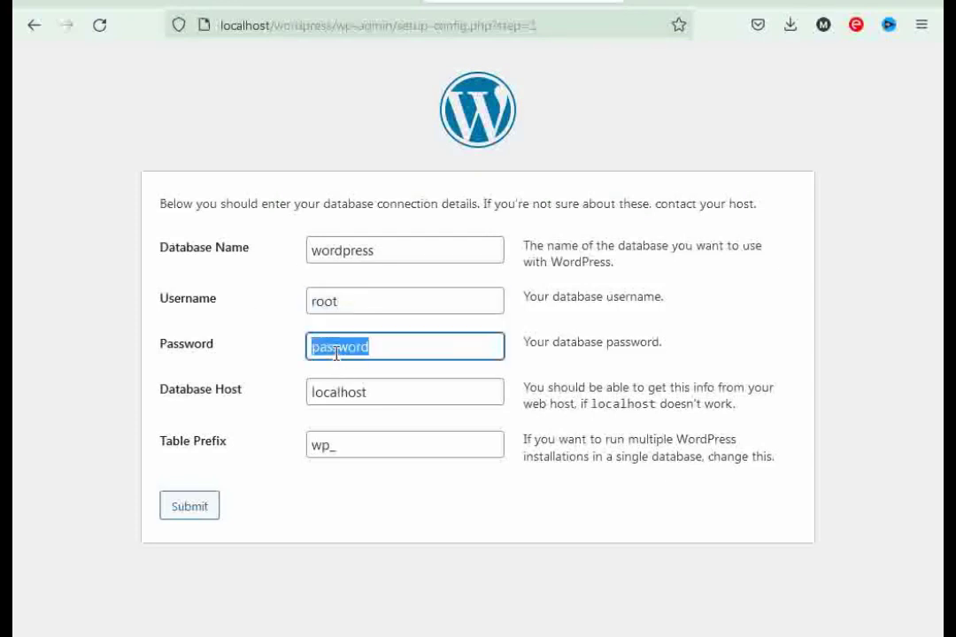
key(BackSpace)
click(291, 338)
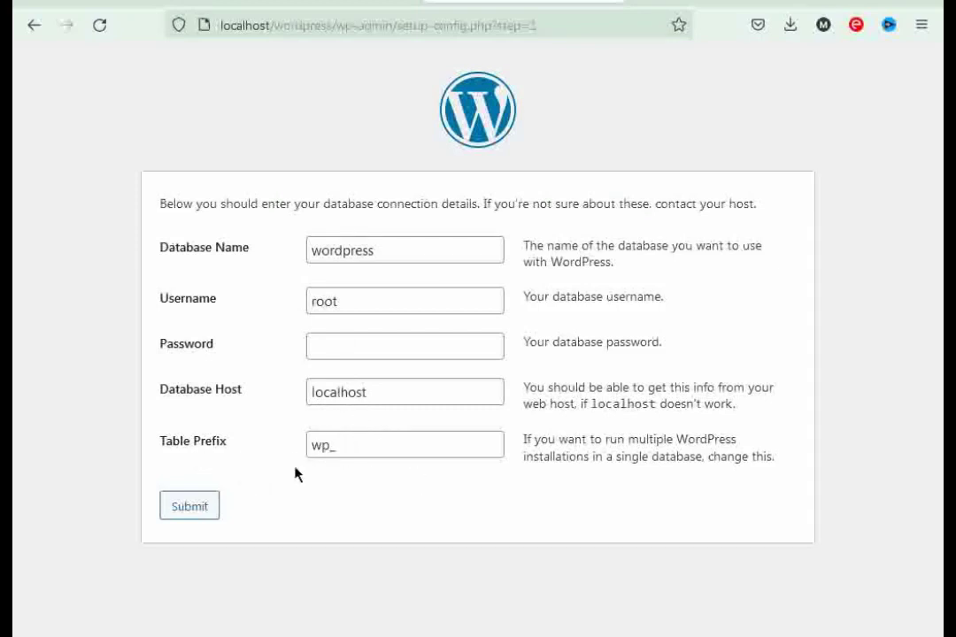
- Submit the connection form, hit the Can't select database error, and locate 'worpress' in phpMyAdmin
click(184, 511)
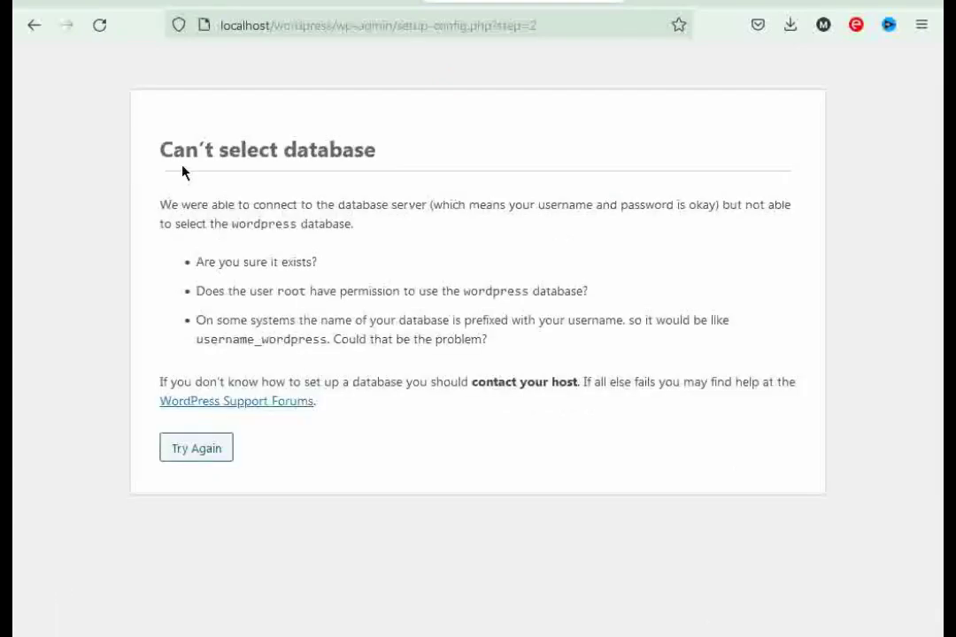
drag(186, 149, 399, 150)
key(ctrl+t)
text(localhost/phpmyadmin/)
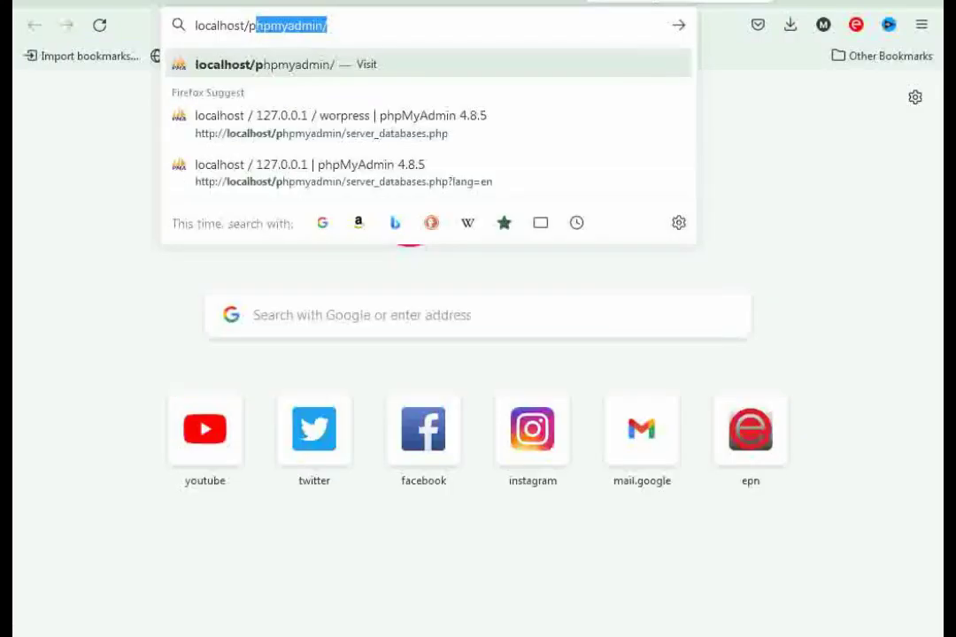
key(Return)
click(299, 83)
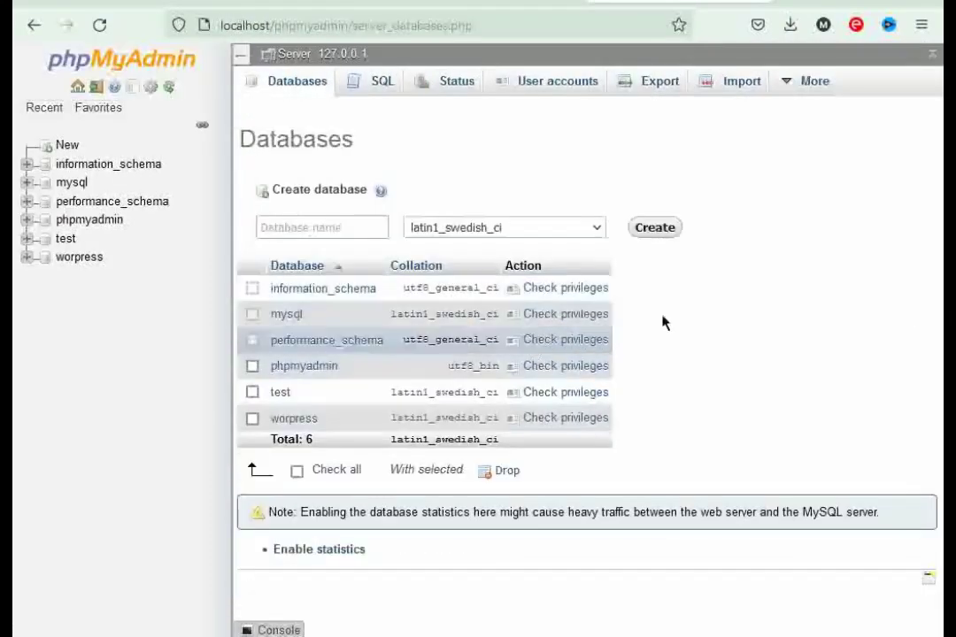
double_click(292, 419)
key(ctrl+c)
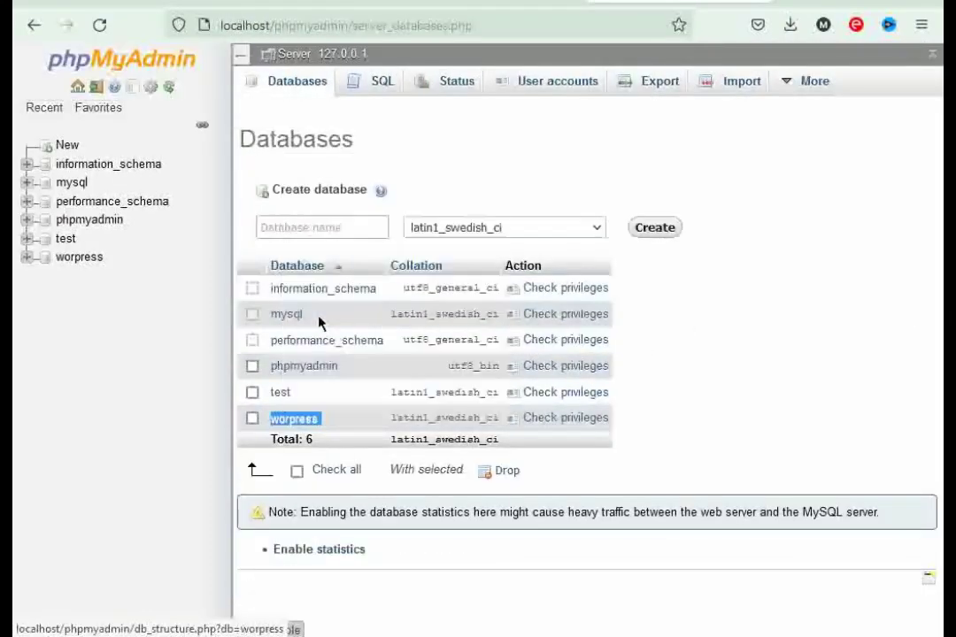
- Replace the Database Name with 'worpress' and resubmit until WordPress confirms the connection
key(ctrl+Tab)
click(188, 452)
double_click(348, 253)
right_click(347, 253)
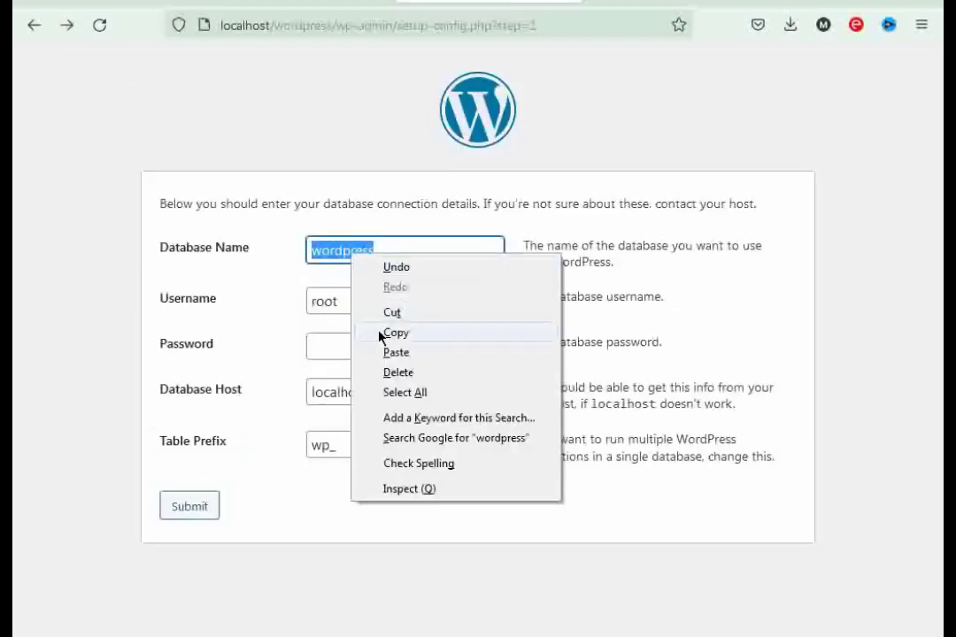
click(391, 351)
click(200, 508)
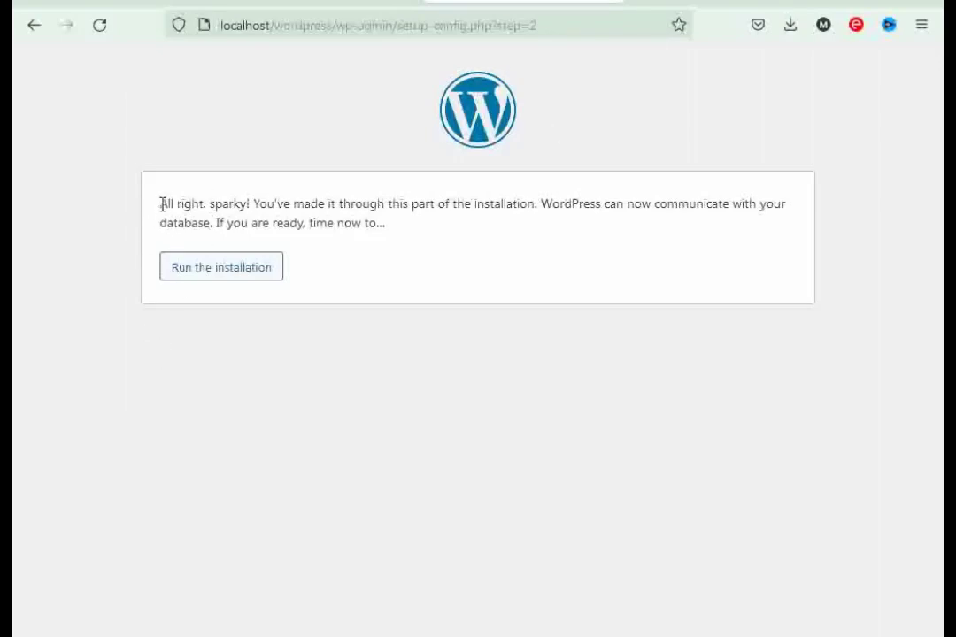
drag(161, 205, 256, 202)
click(254, 202)
- Start the installation and enter SakibTechTips as the Site Title
click(211, 271)
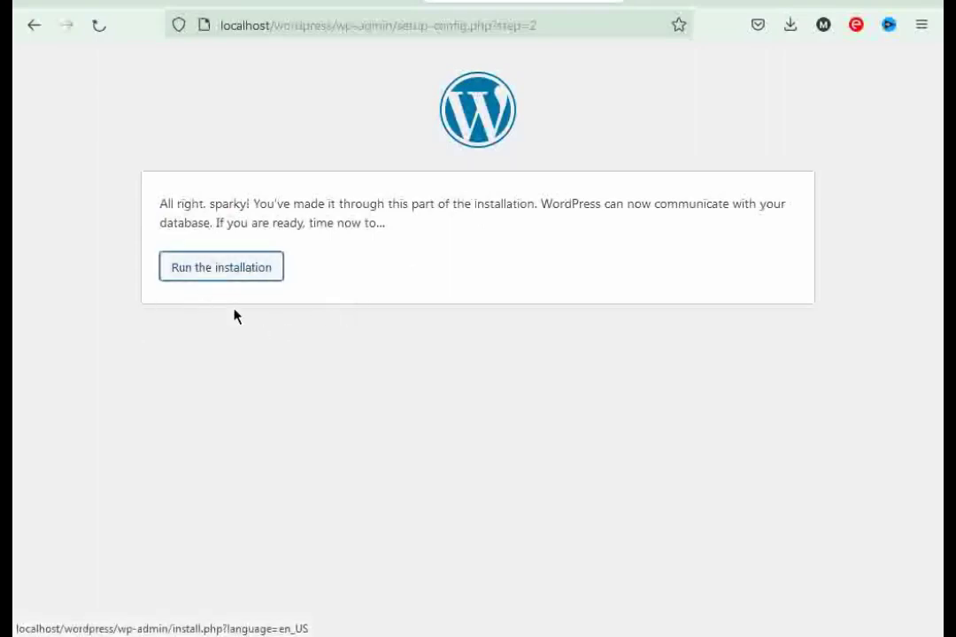
scroll(337, 314, down, 2)
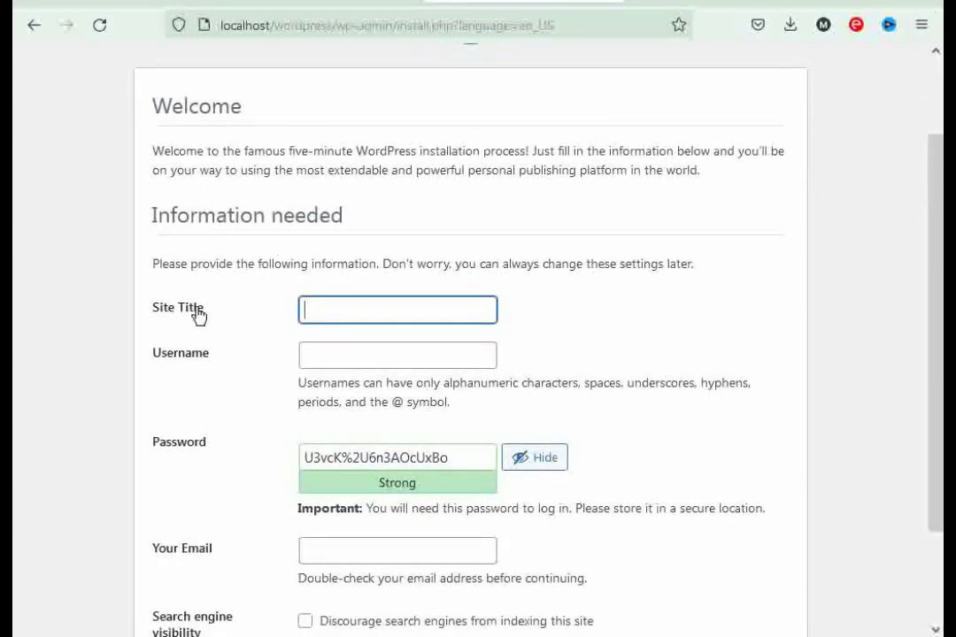
scroll(585, 245, down, 2)
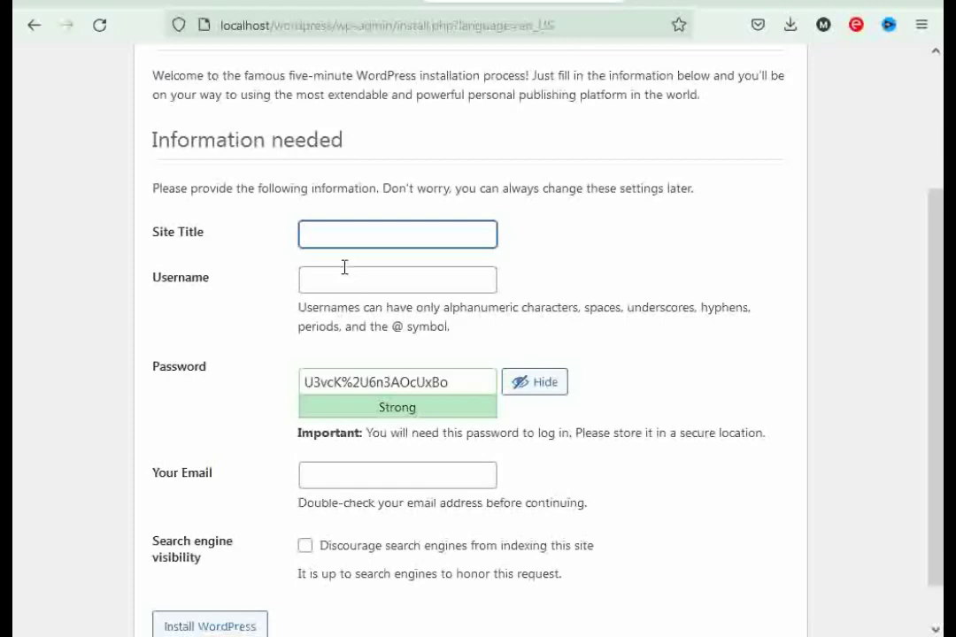
text(SakibTechTips)
click(551, 291)
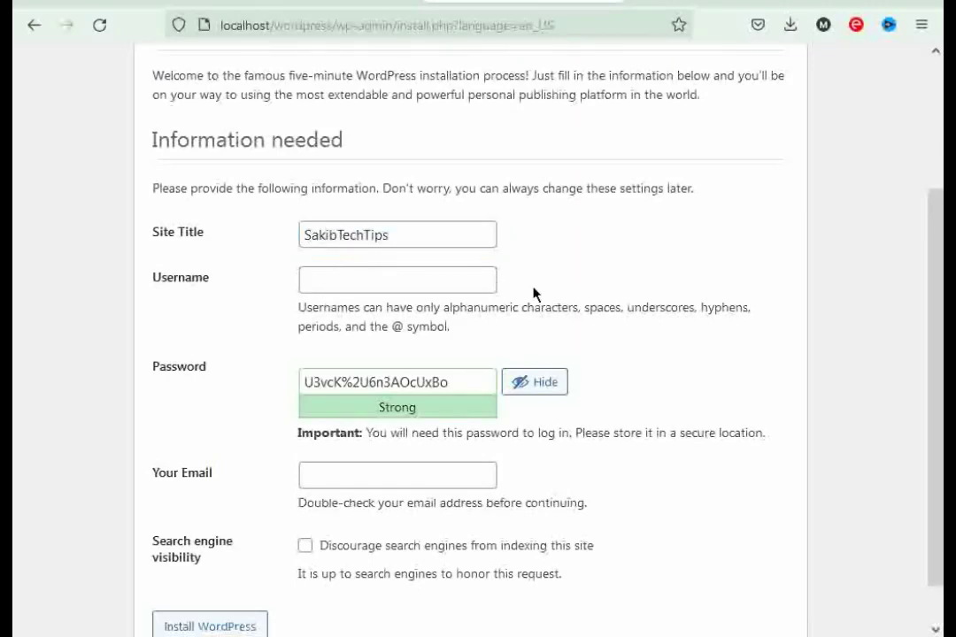
- Set the username to admin and replace the generated password with a short weak one
click(340, 280)
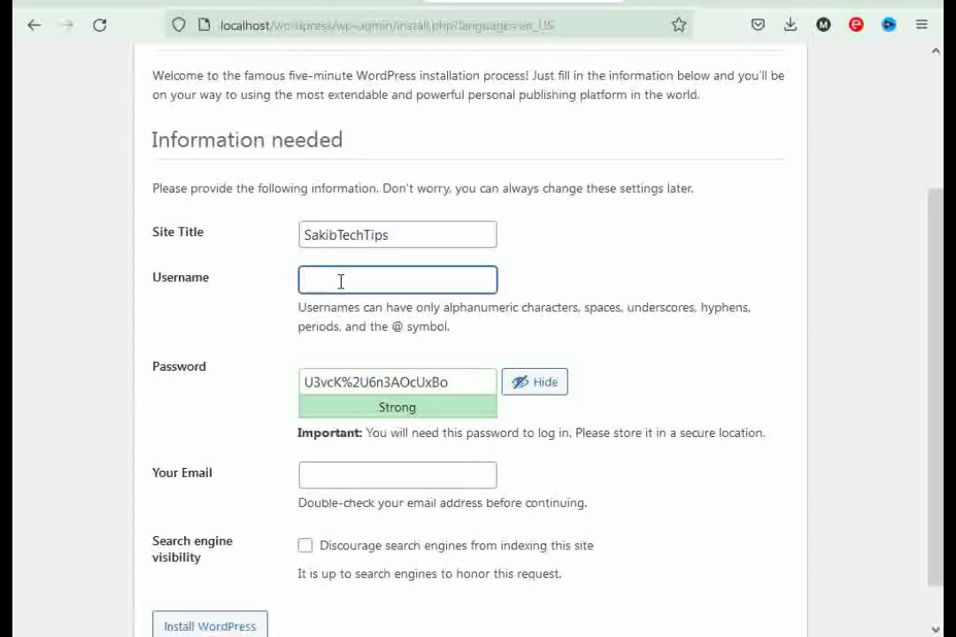
text(admin)
click(558, 299)
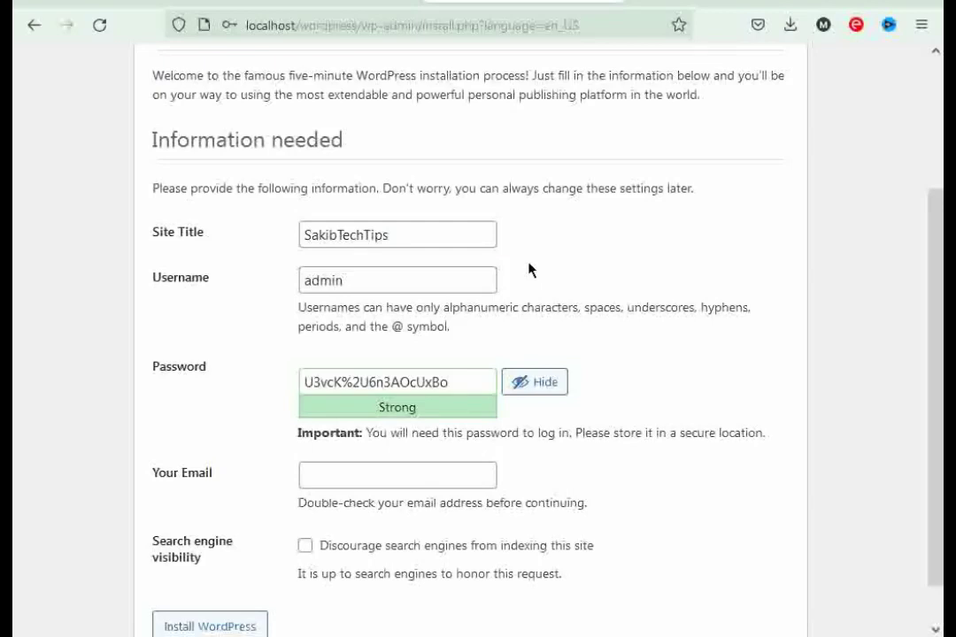
click(347, 374)
key(shift+End)
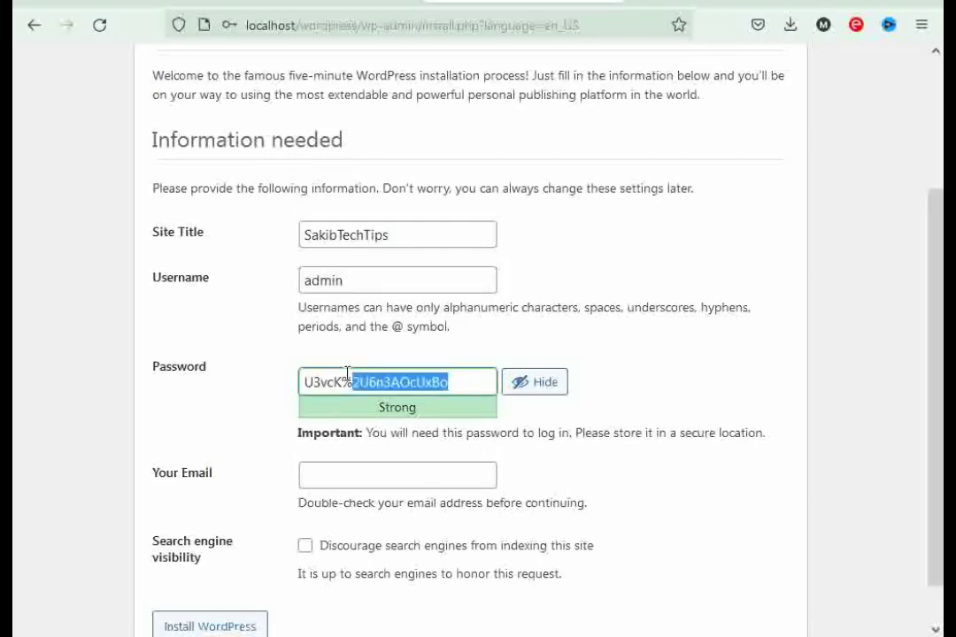
key(BackSpace)
key(BackSpace)
key(BackSpace)
key(BackSpace)
key(BackSpace)
key(BackSpace)
key(BackSpace)
text(admin)
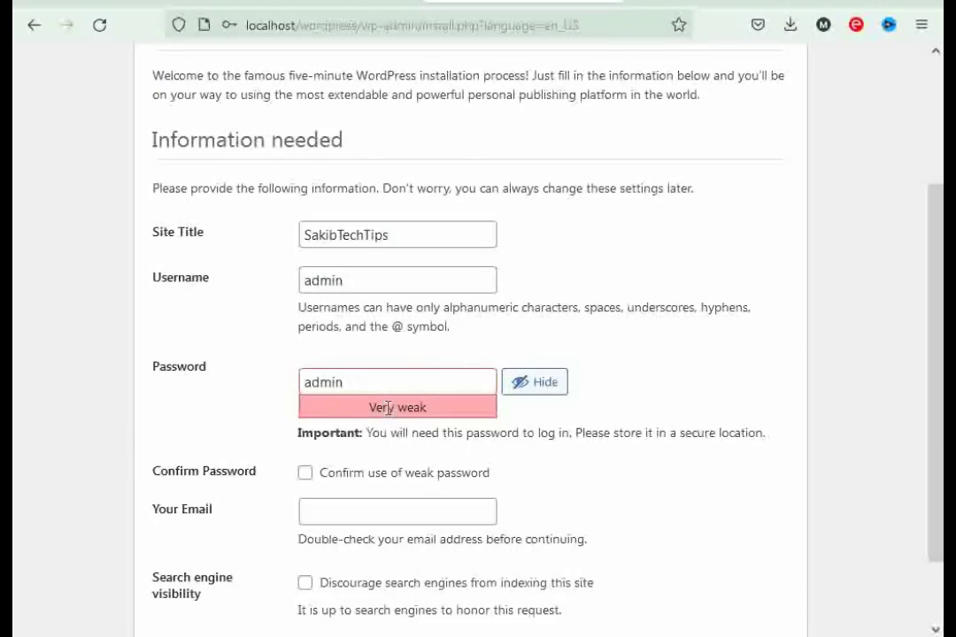
- Confirm the weak password, paste in the administrator's e-mail address, and install WordPress
click(306, 476)
scroll(934, 266, down, 2)
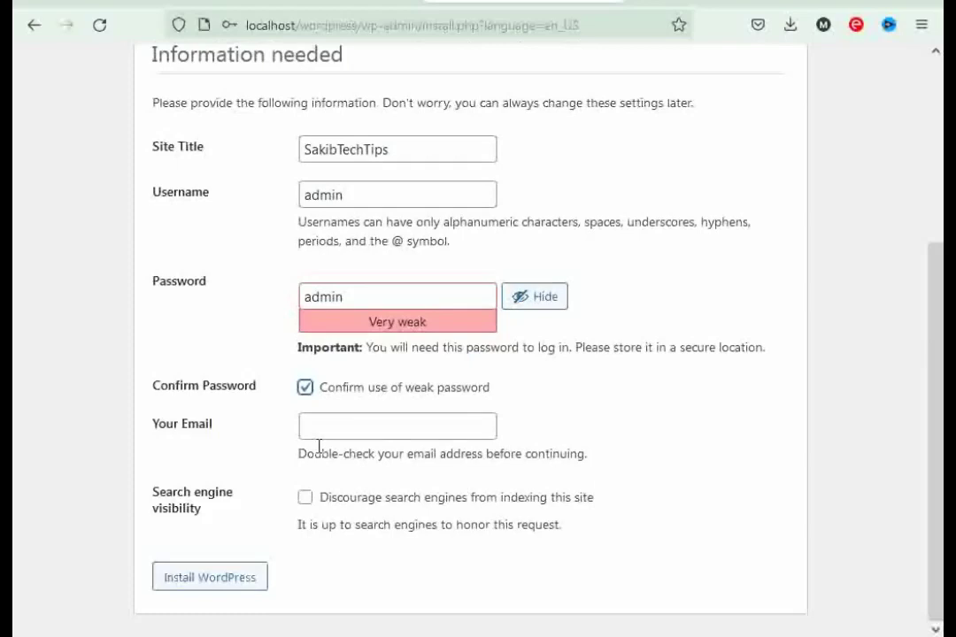
click(354, 428)
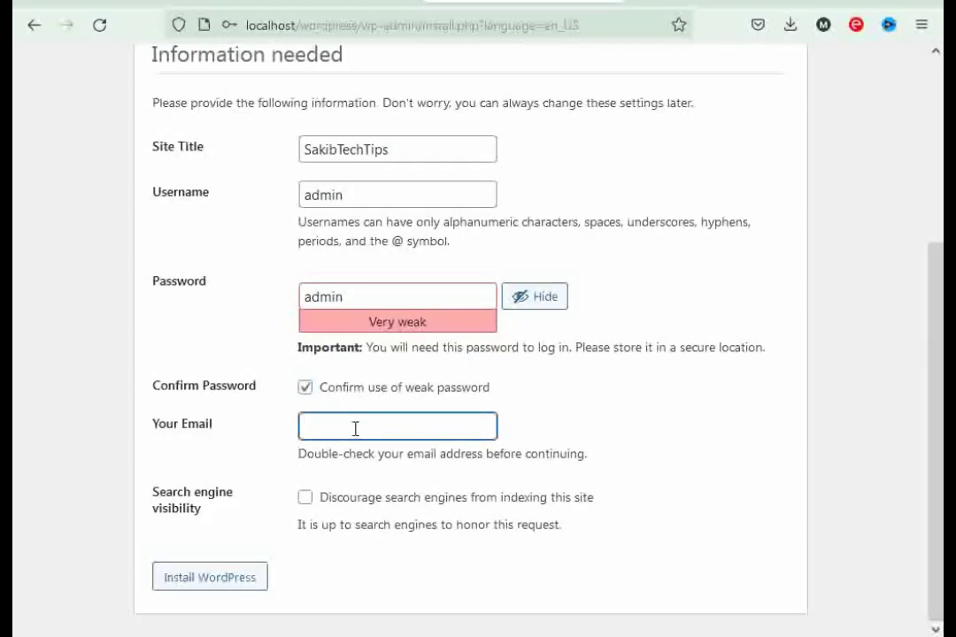
key(ctrl+v)
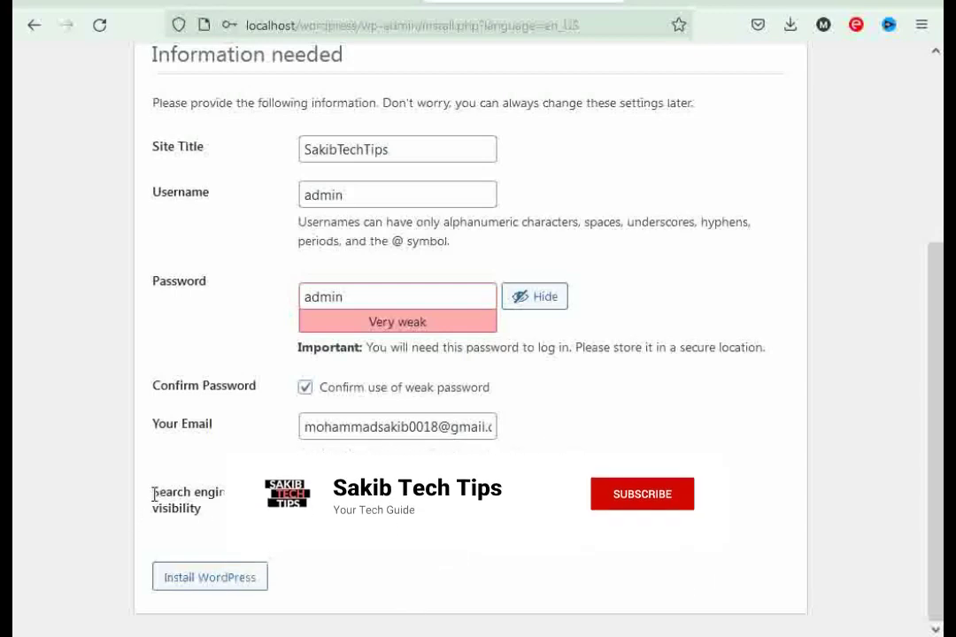
drag(154, 494, 217, 514)
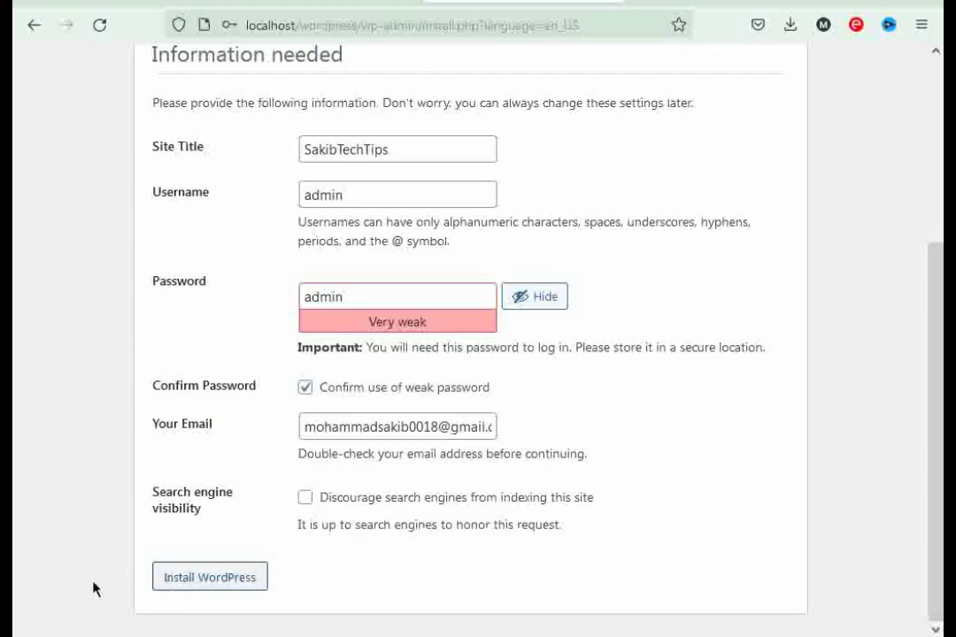
click(219, 578)
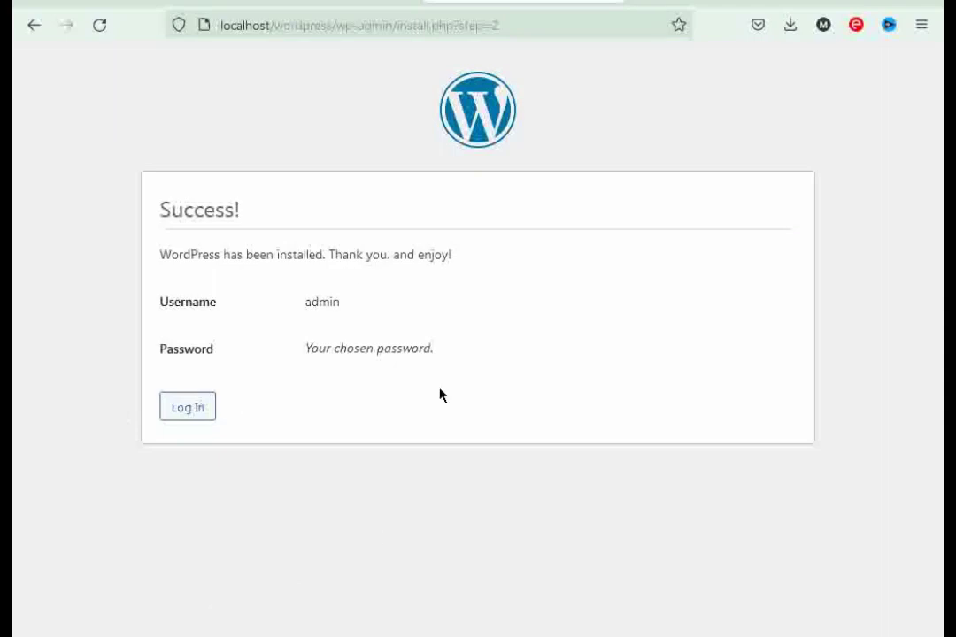
- Log in as admin with Remember Me ticked and save the login in Firefox
drag(168, 215, 217, 213)
click(194, 382)
click(183, 416)
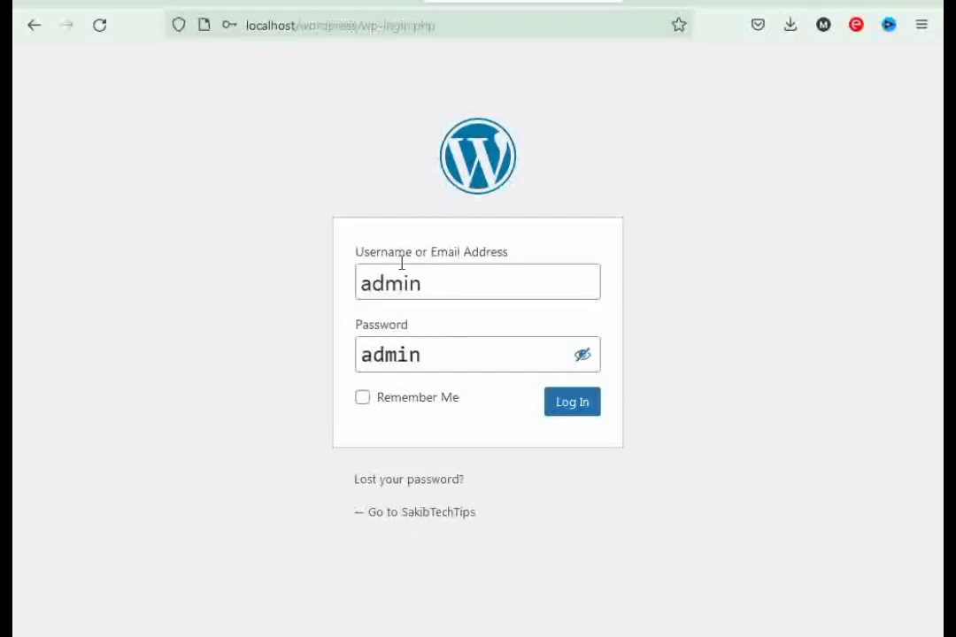
click(583, 355)
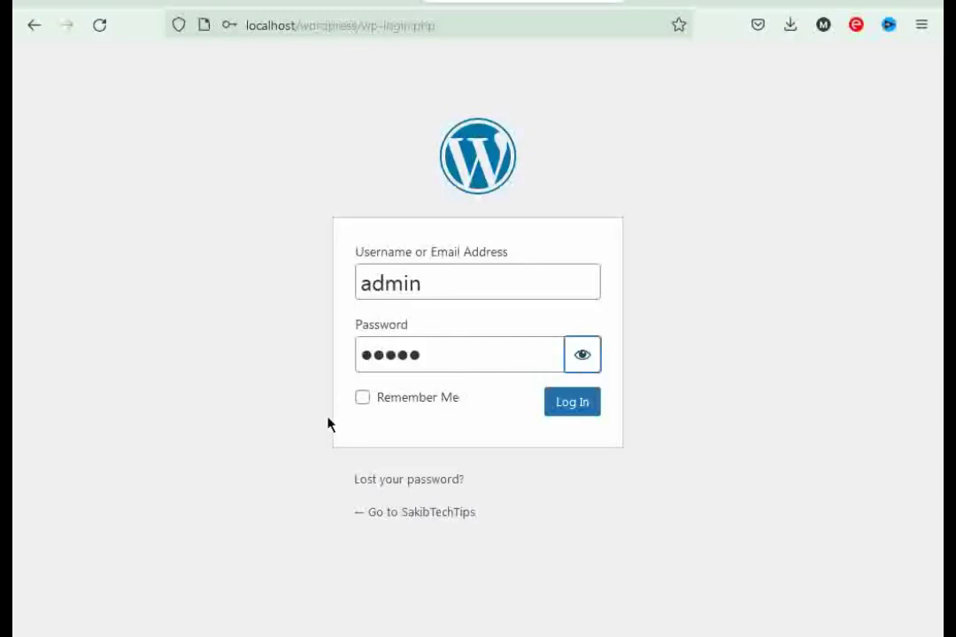
click(362, 400)
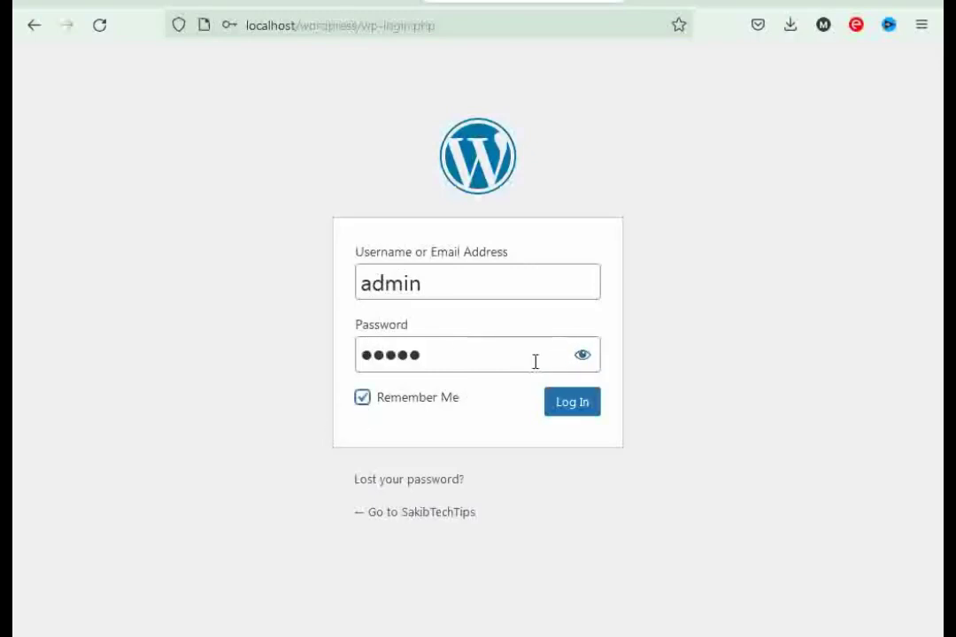
click(574, 410)
click(399, 258)
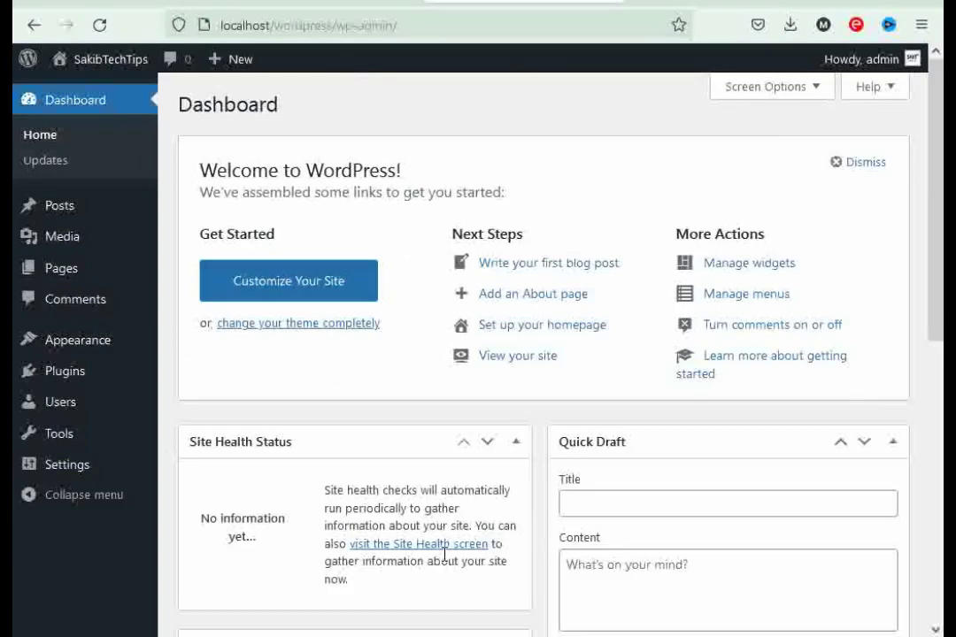
mouse_move(110, 62)
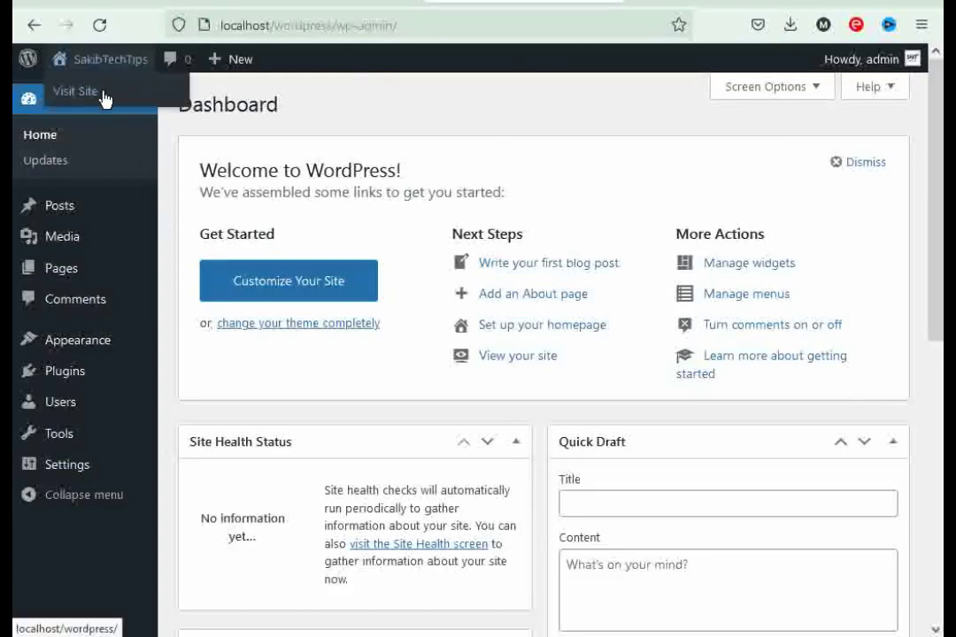
right_click(103, 93)
click(133, 107)
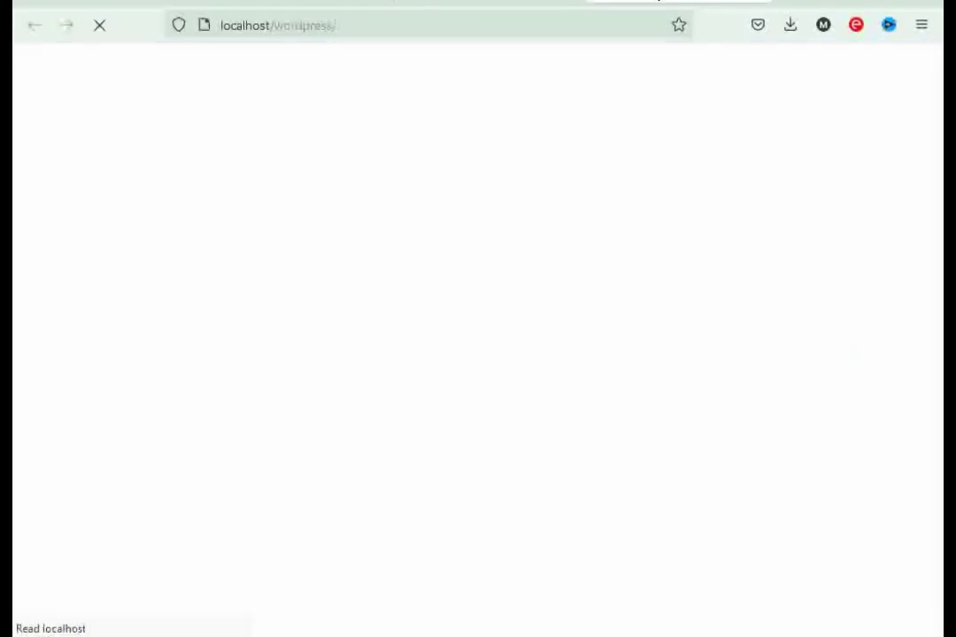
scroll(930, 115, down, 8)
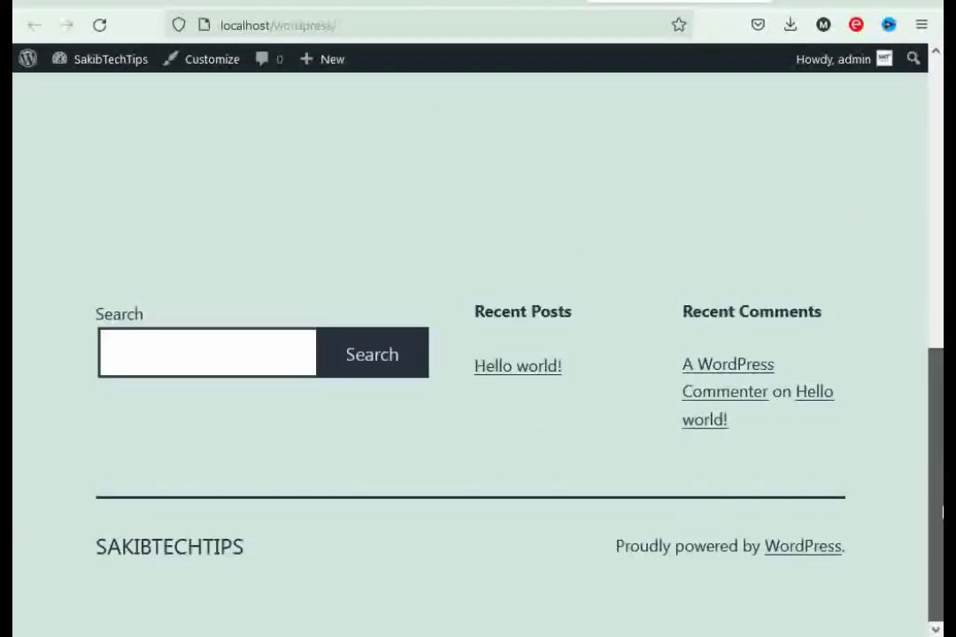
scroll(925, 141, up, 5)
scroll(925, 141, down, 5)
scroll(930, 221, up, 8)
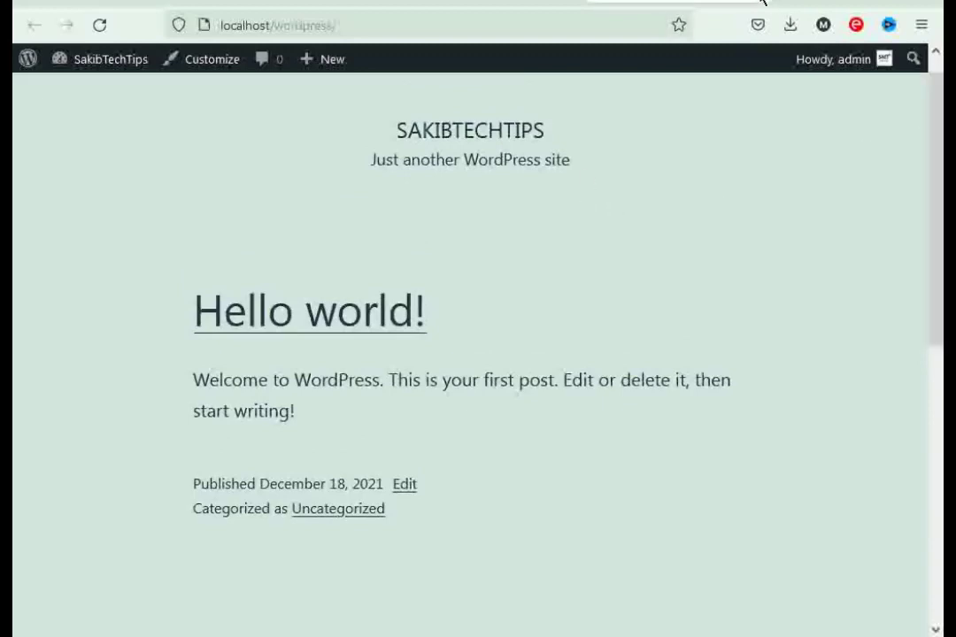
click(673, 0)
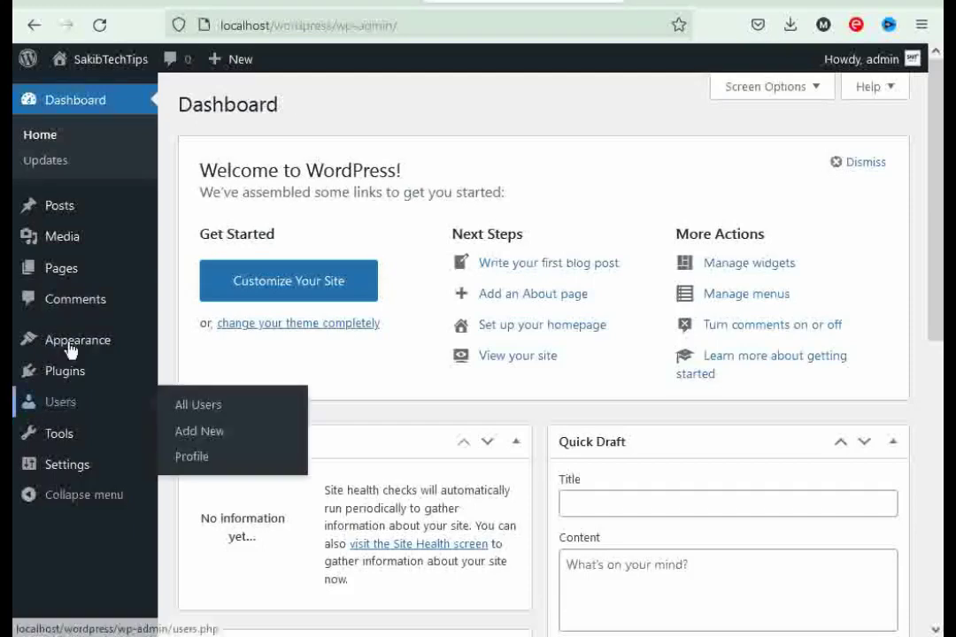
mouse_move(58, 367)
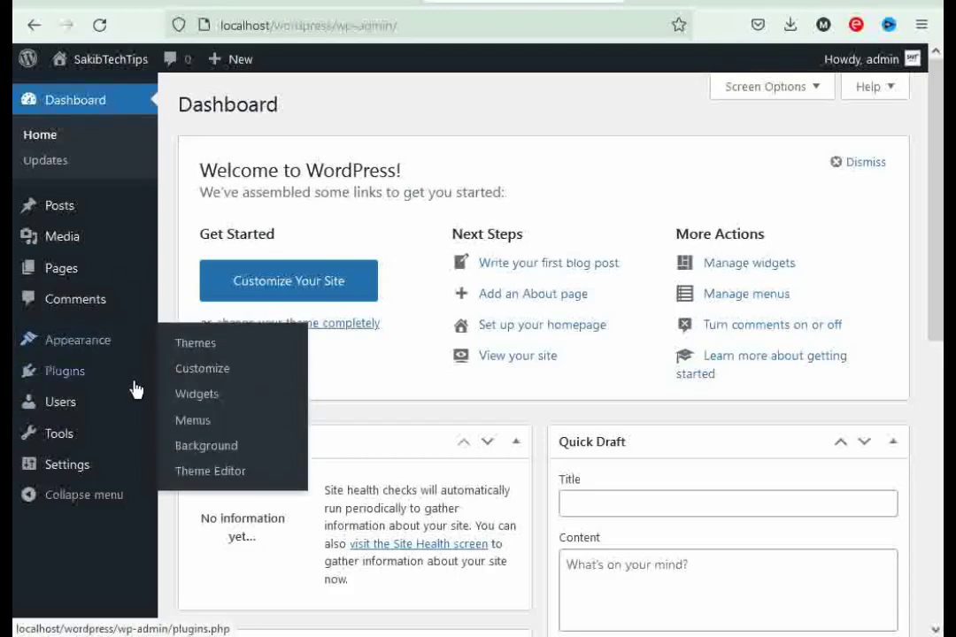